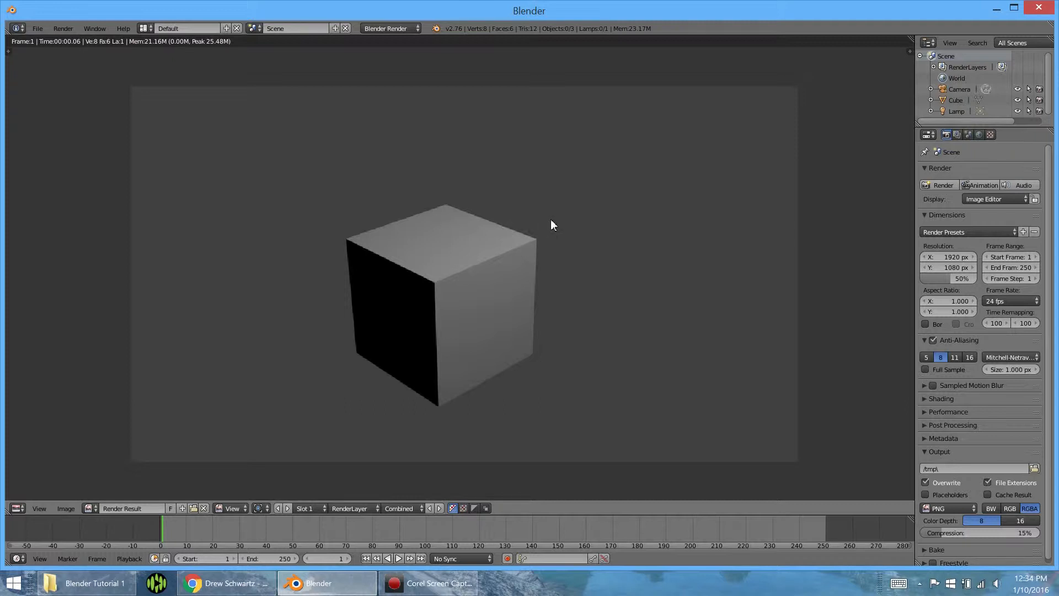
Close the render result and view the cube in wireframe, returning to solid shading
key("Escape")
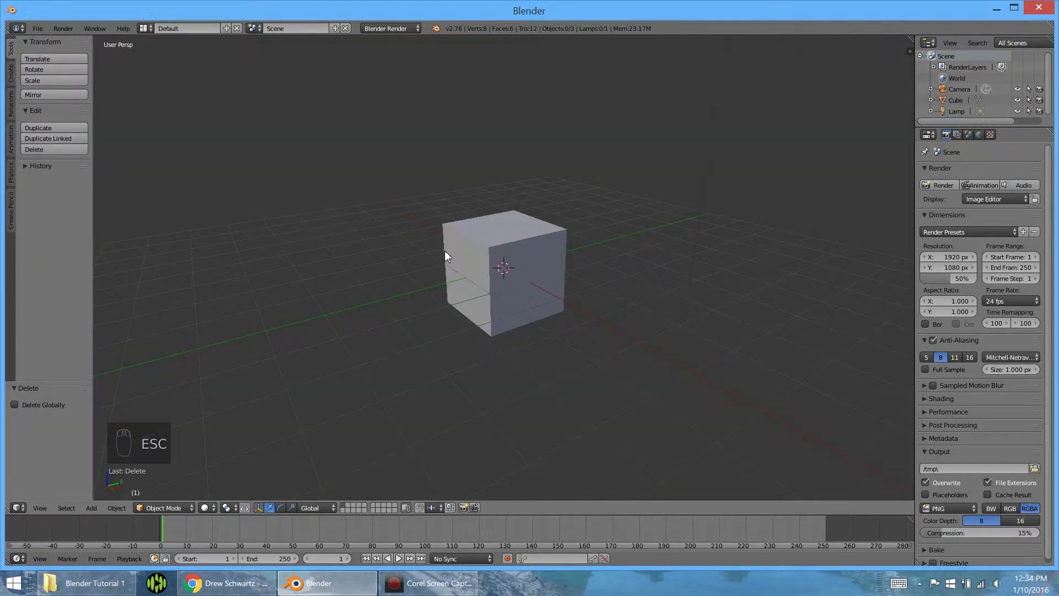
key("z")
scroll(473, 254, "up", 3)
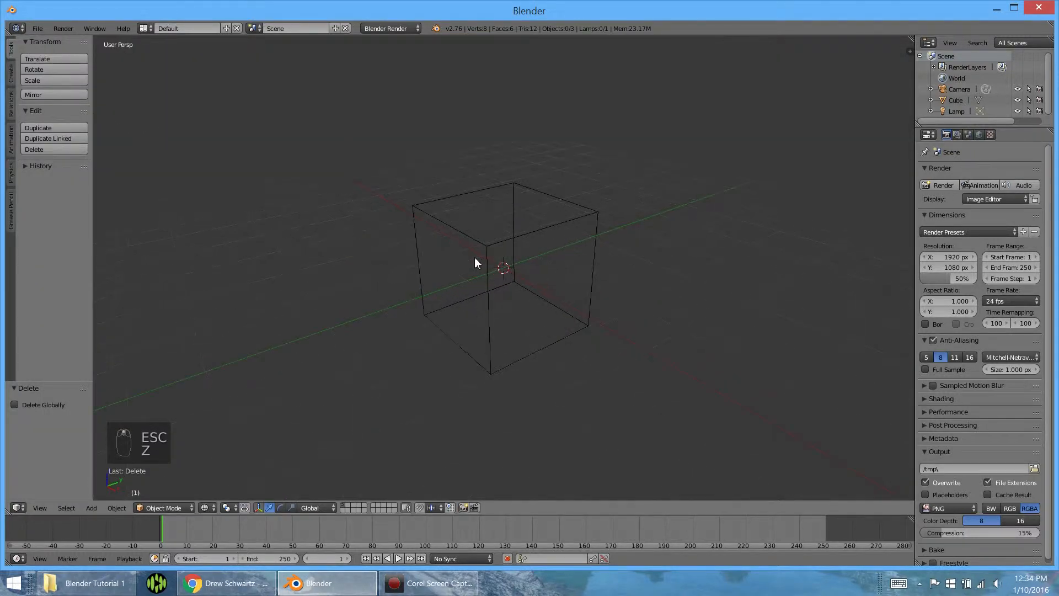
key("z")
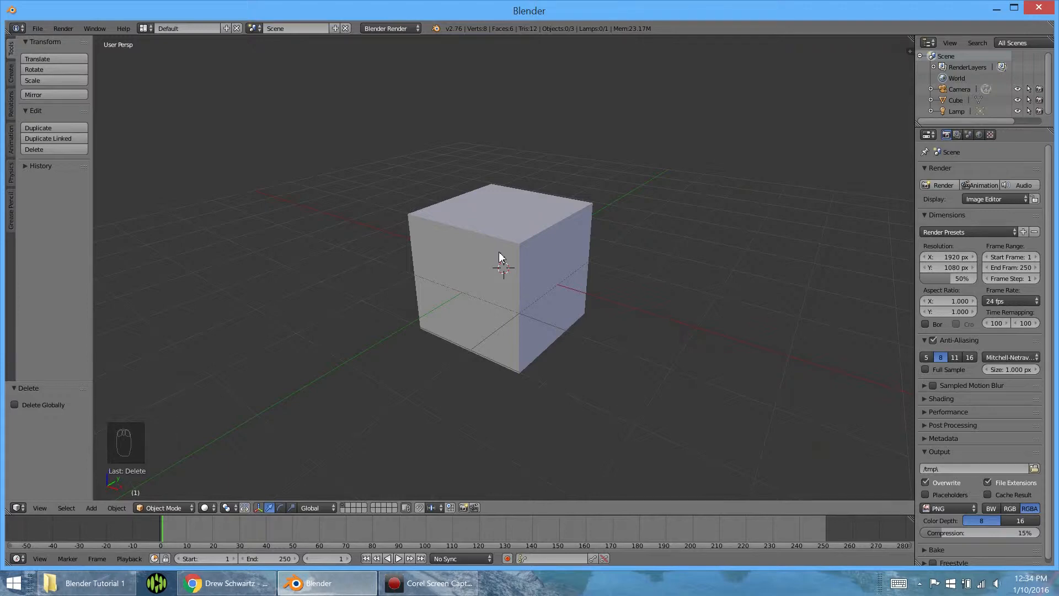
Render the scene, examine the shading on the rendered cube, and return to the 3D view
key("F12")
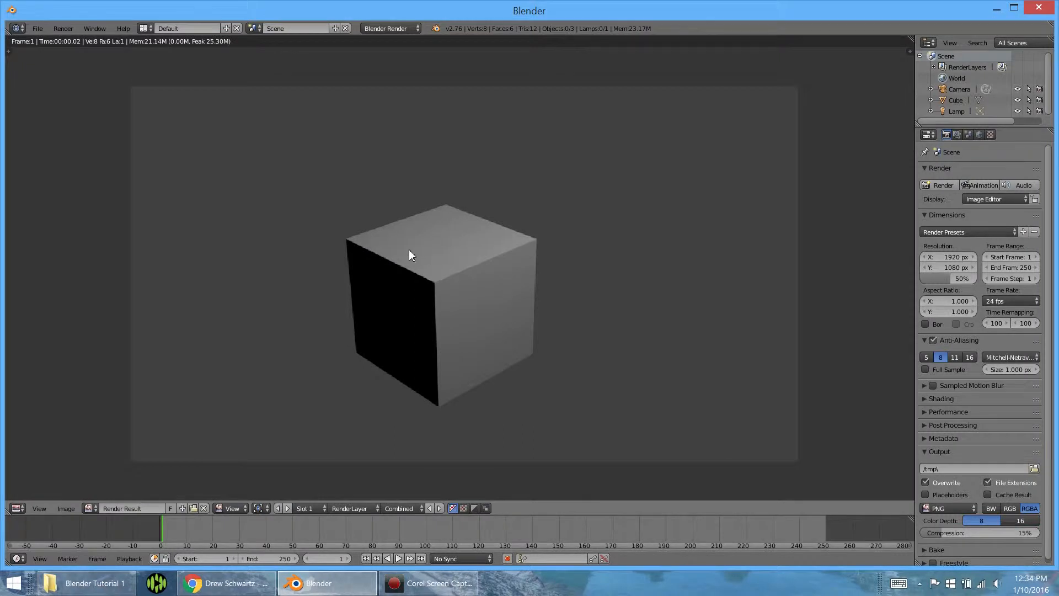
scroll(390, 254, "up", 1)
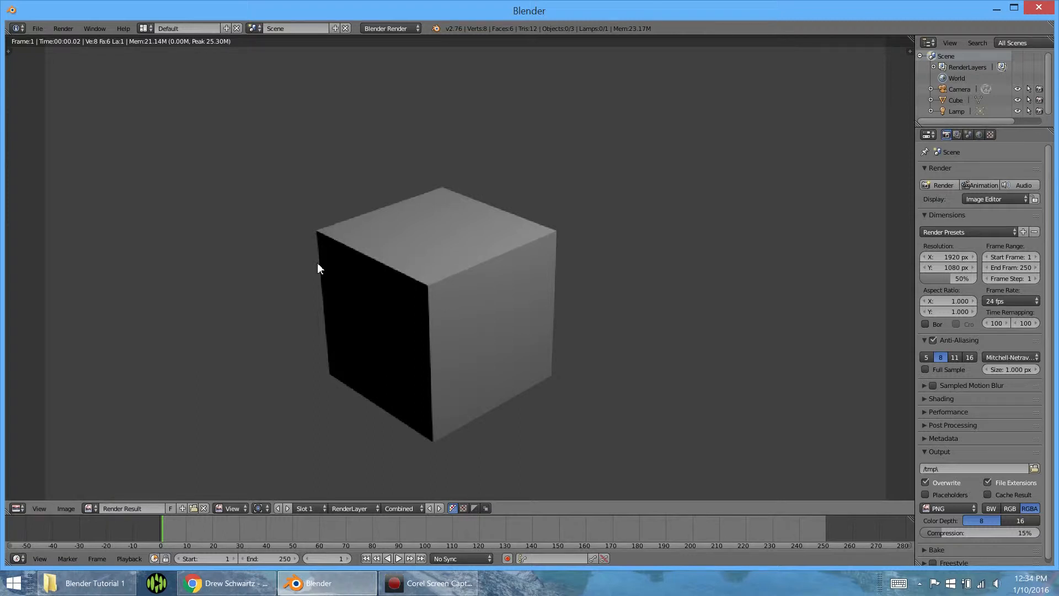
key("Escape")
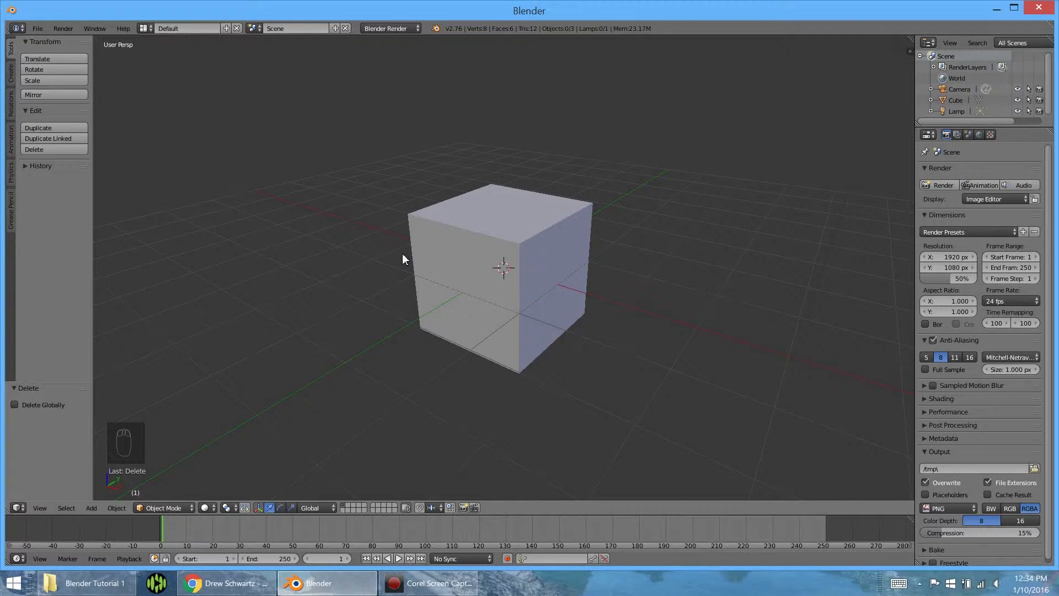
Select the cube and place the 3D cursor at various points around it
right_click(457, 246)
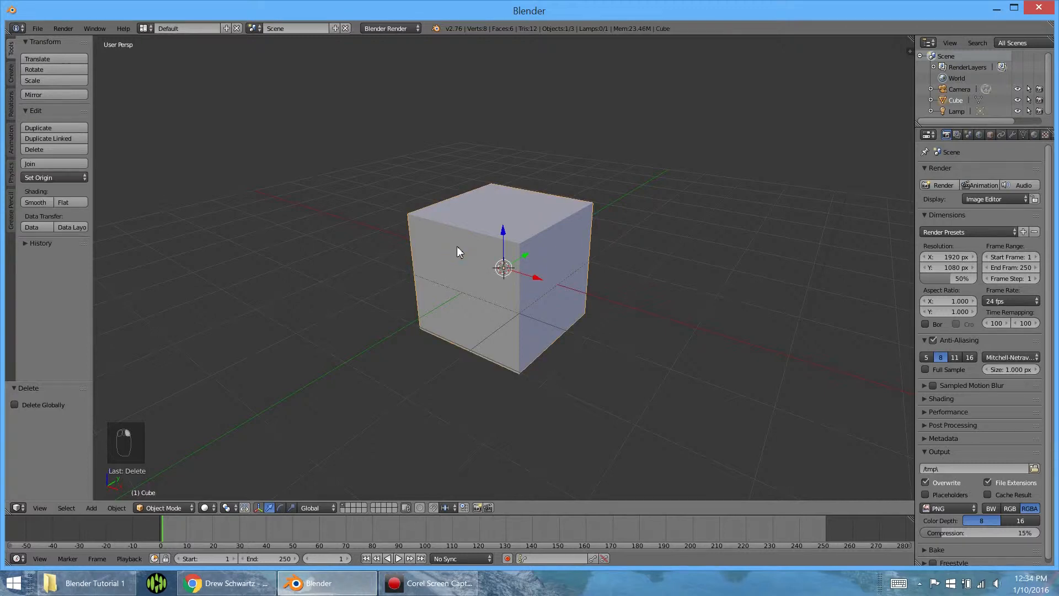
left_click(366, 232)
left_click(378, 149)
left_click(443, 119)
left_click(558, 111)
left_click(624, 160)
left_click(480, 392)
left_click(358, 353)
left_click(371, 243)
left_click(286, 282)
left_click(395, 199)
left_click(469, 162)
Select the default cube and delete it from the scene
right_click(465, 262)
scroll(418, 205, "down", 1)
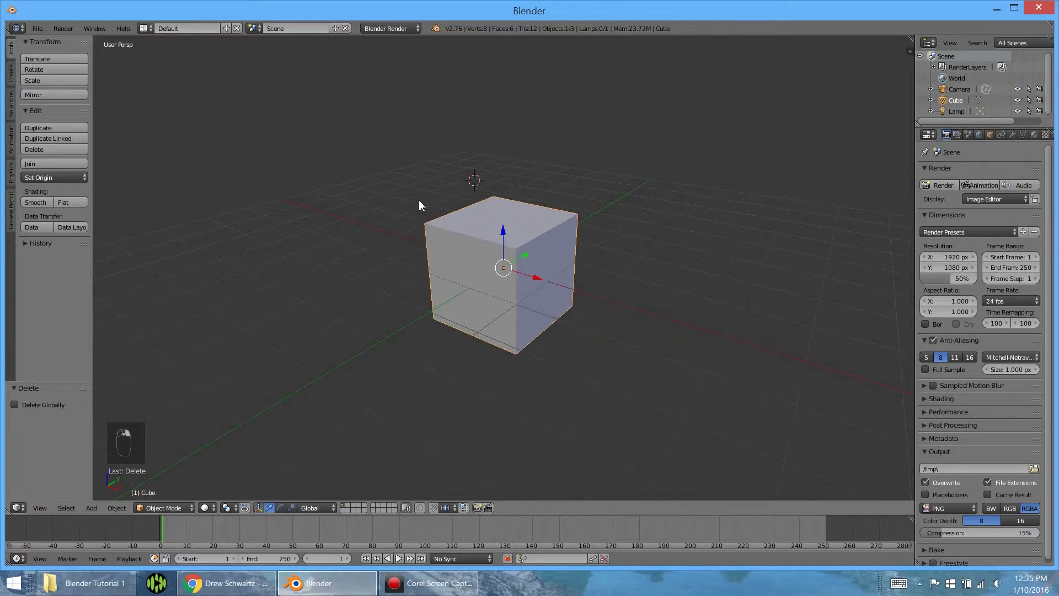
scroll(456, 275, "up", 7)
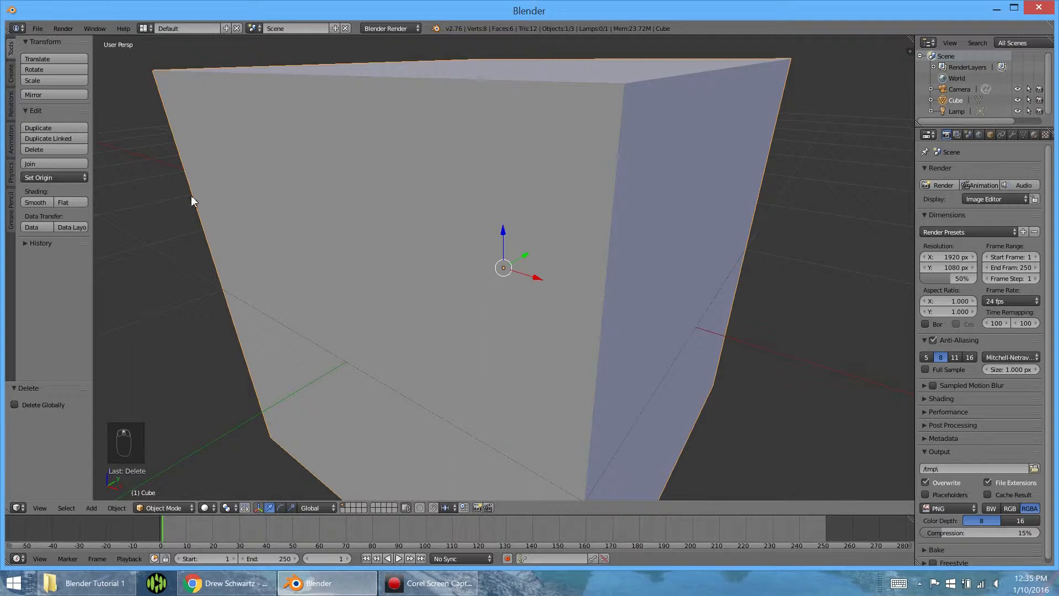
scroll(192, 197, "down", 6)
scroll(429, 219, "down", 2)
scroll(427, 209, "up", 2)
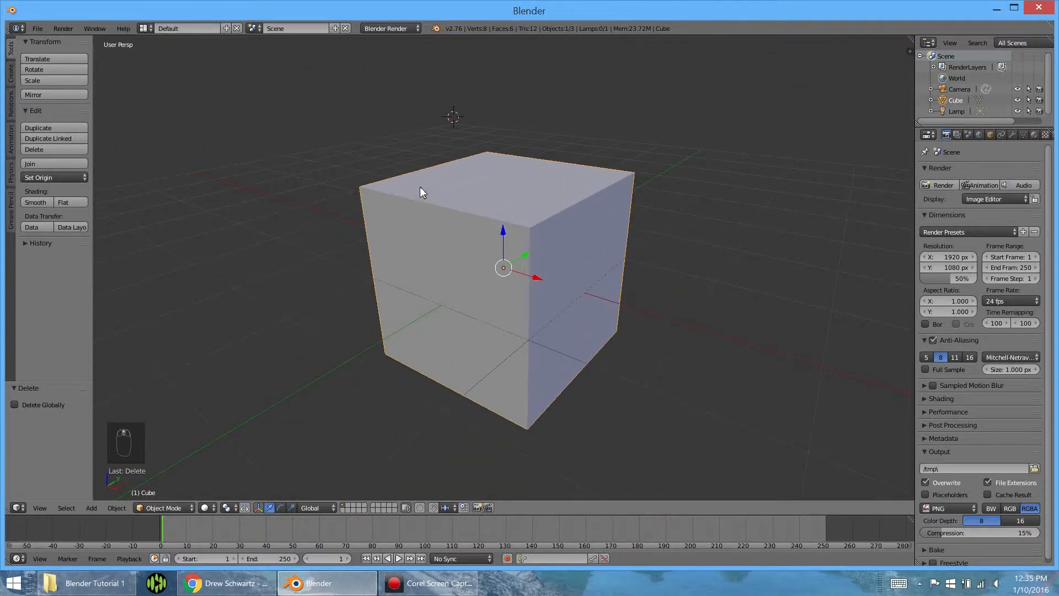
key("x")
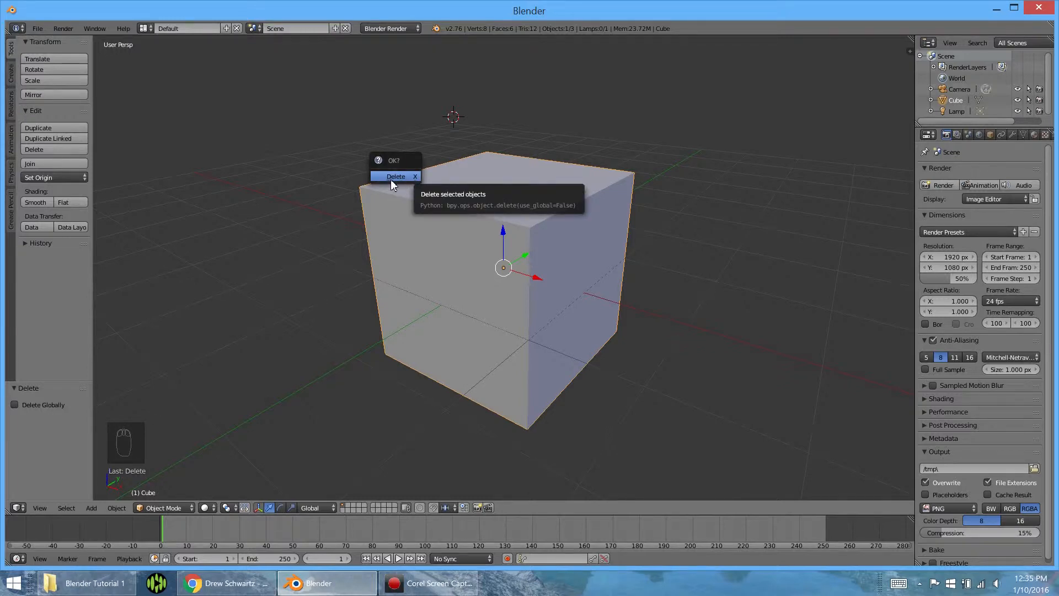
left_click(390, 180)
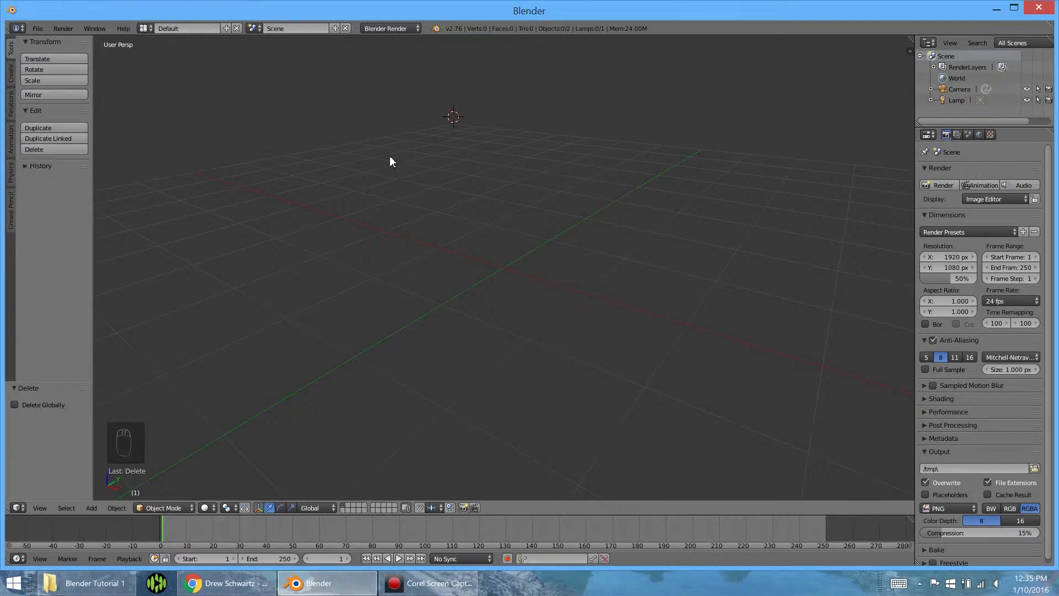
scroll(520, 226, "down", 5)
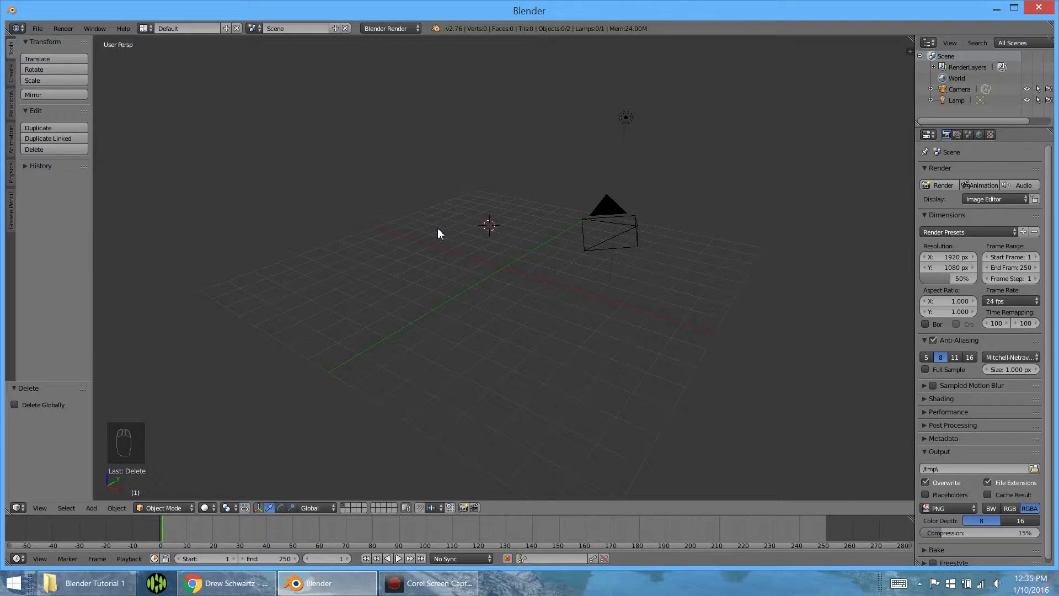
key("shift+a")
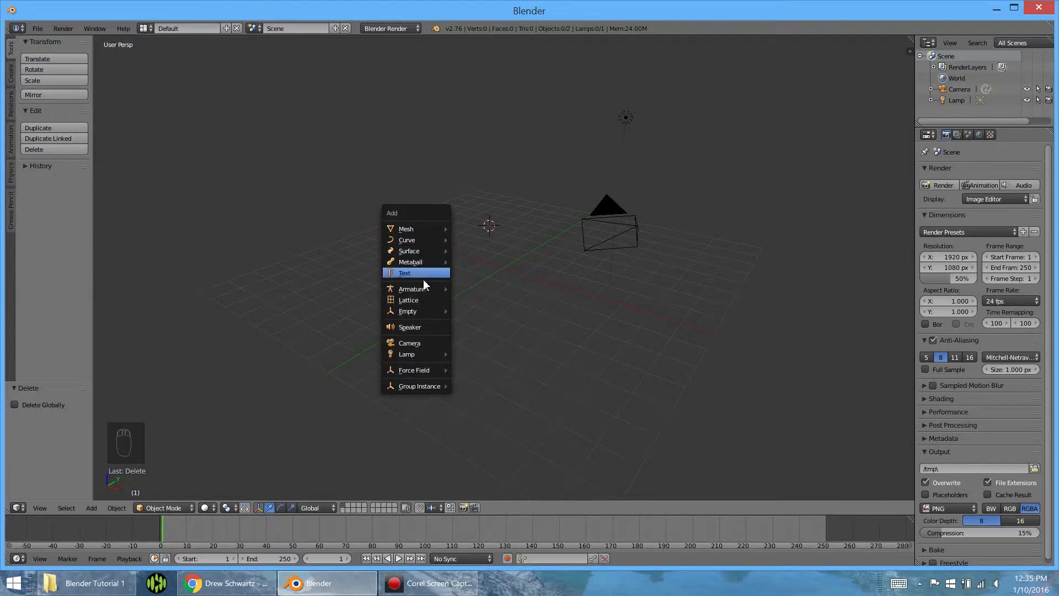
mouse_move(404, 234)
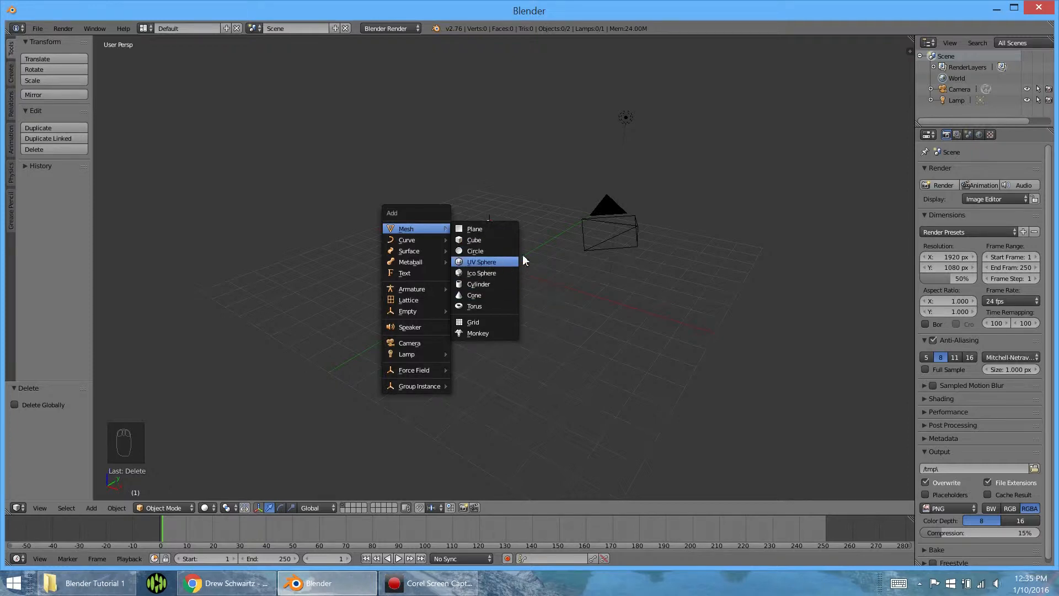
left_click(532, 252)
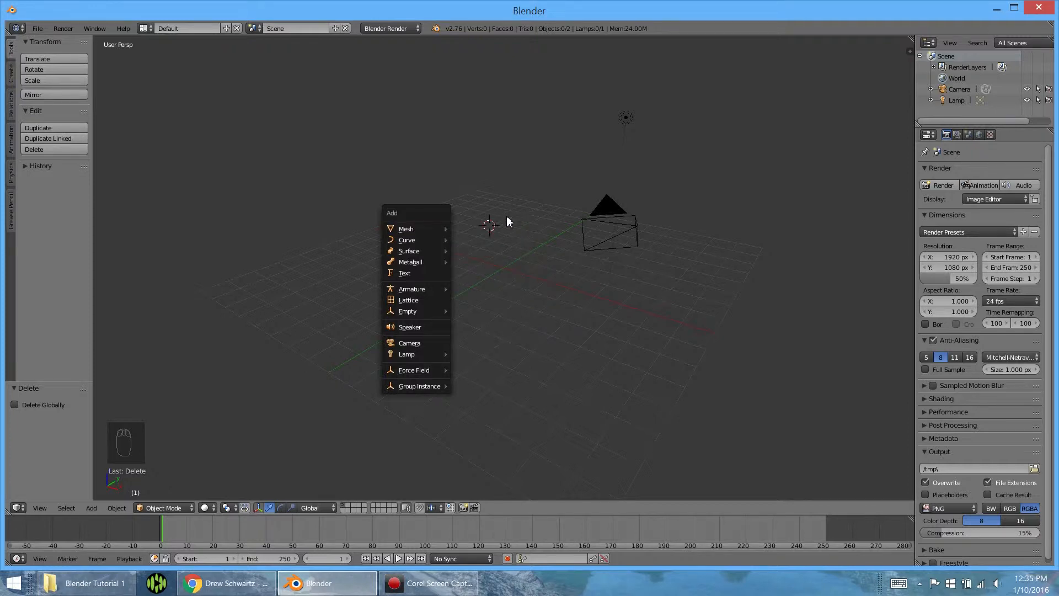
left_click(492, 238)
Place the 3D cursor at several different spots across the empty grid
scroll(491, 234, "up", 6)
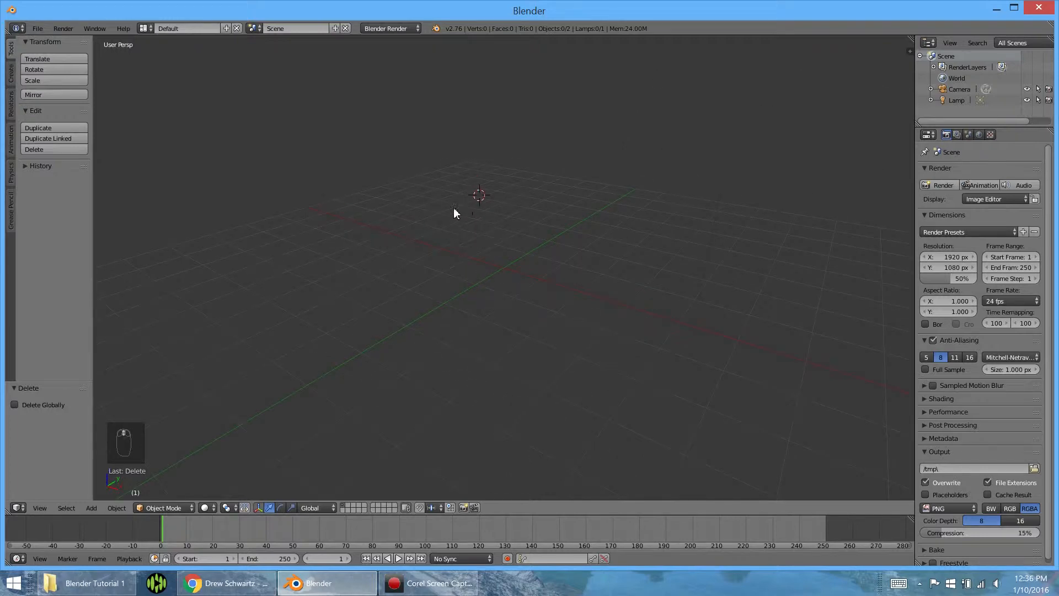
left_click(336, 313)
left_click(478, 336)
left_click(492, 263)
left_click(477, 214)
left_click(554, 210)
left_click(595, 229)
left_click(504, 343)
left_click(368, 312)
left_click(381, 241)
Snap the 3D cursor to the center of the scene
middle_click_drag(397, 329, 373, 320)
middle_click_drag(367, 243, 388, 259)
key("shift+s")
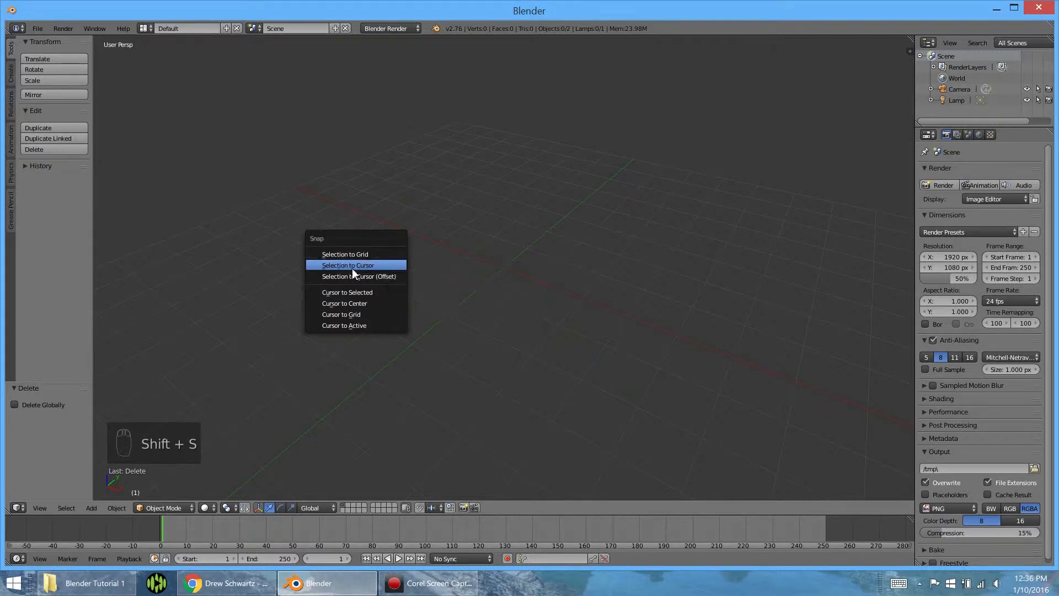
left_click(352, 304)
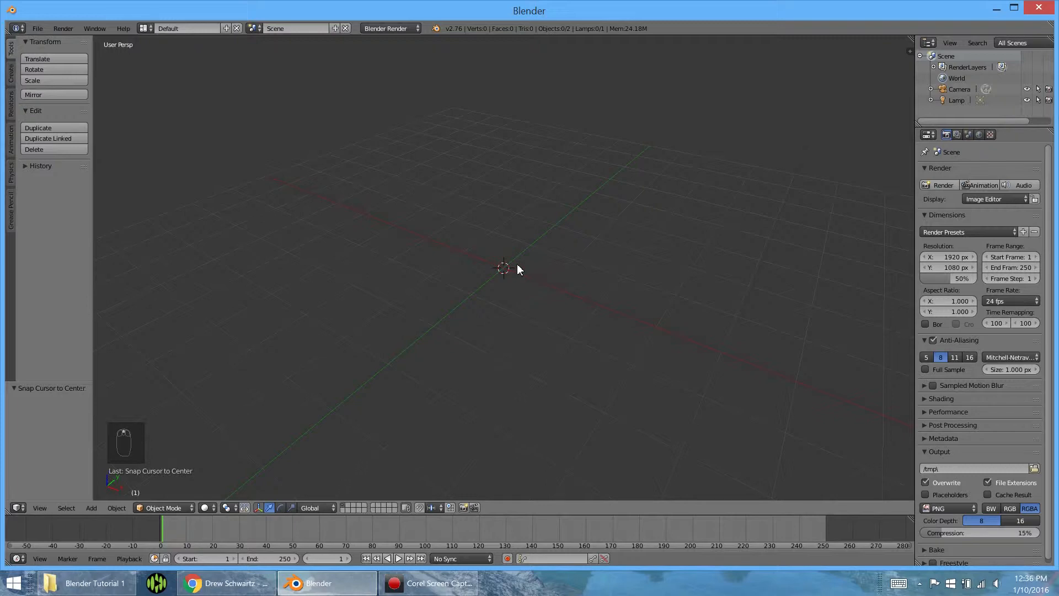
Add a Monkey mesh at the 3D cursor in the center of the grid
key("shift+a")
mouse_move(518, 265)
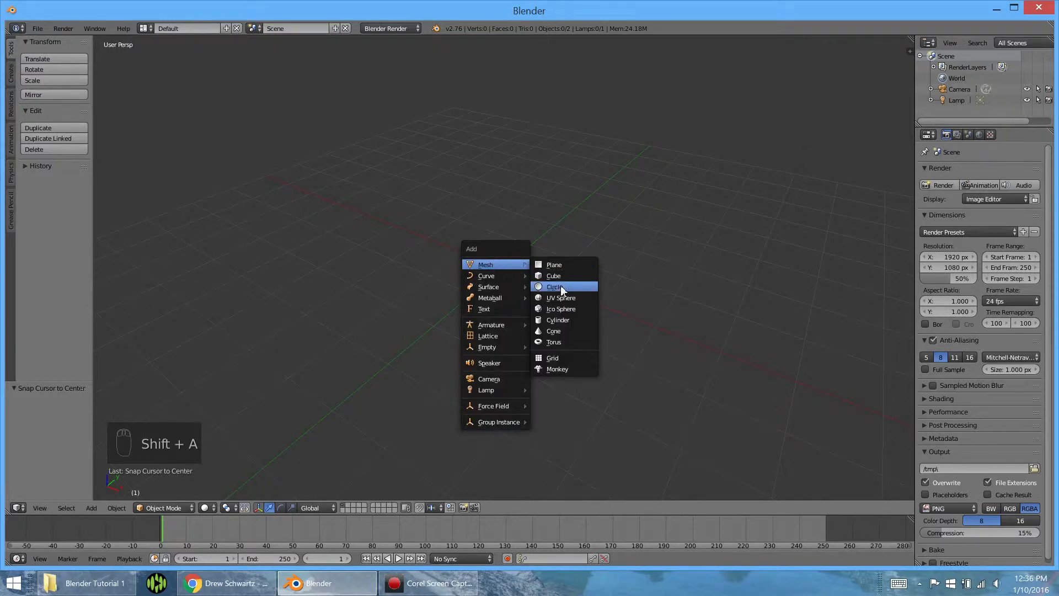
left_click(556, 369)
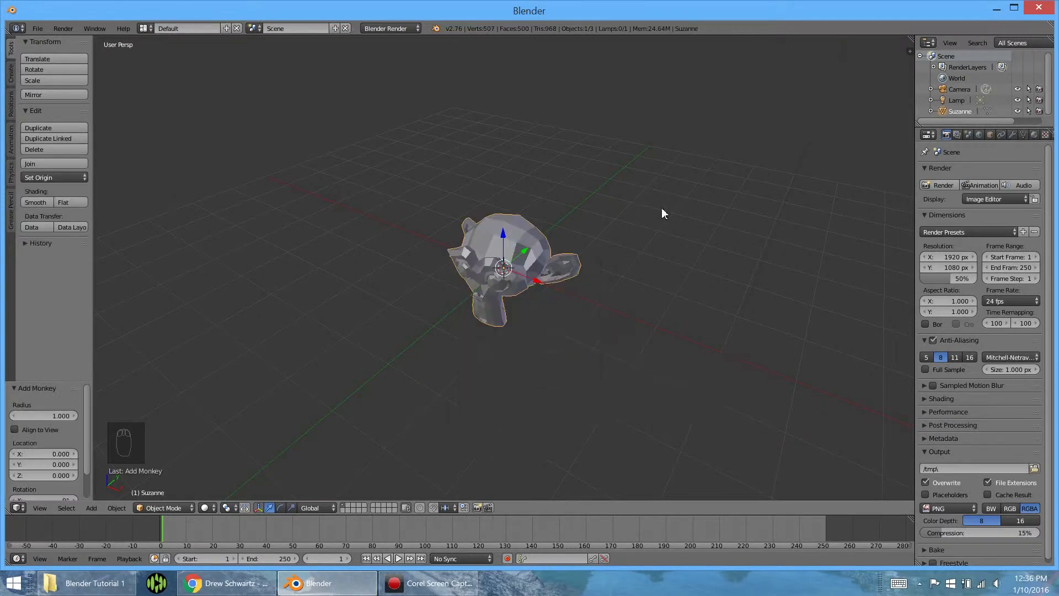
Inspect the monkey from several angles and switch to a right-side orthographic view of it
mouse_move(532, 281)
middle_mouse_down()
mouse_move(484, 258)
mouse_move(564, 241)
mouse_move(547, 274)
middle_mouse_up()
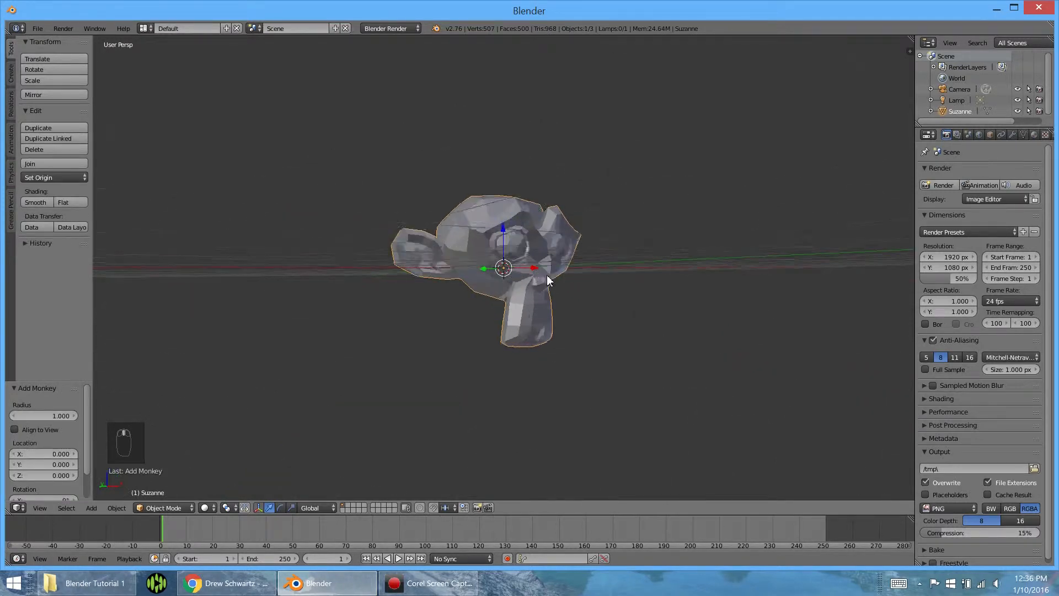
scroll(501, 220, "up", 3)
middle_click_drag(501, 220, 353, 234)
mouse_move(547, 228)
middle_mouse_down()
mouse_move(331, 251)
mouse_move(568, 216)
mouse_move(749, 228)
mouse_move(649, 245)
mouse_move(538, 216)
middle_mouse_up()
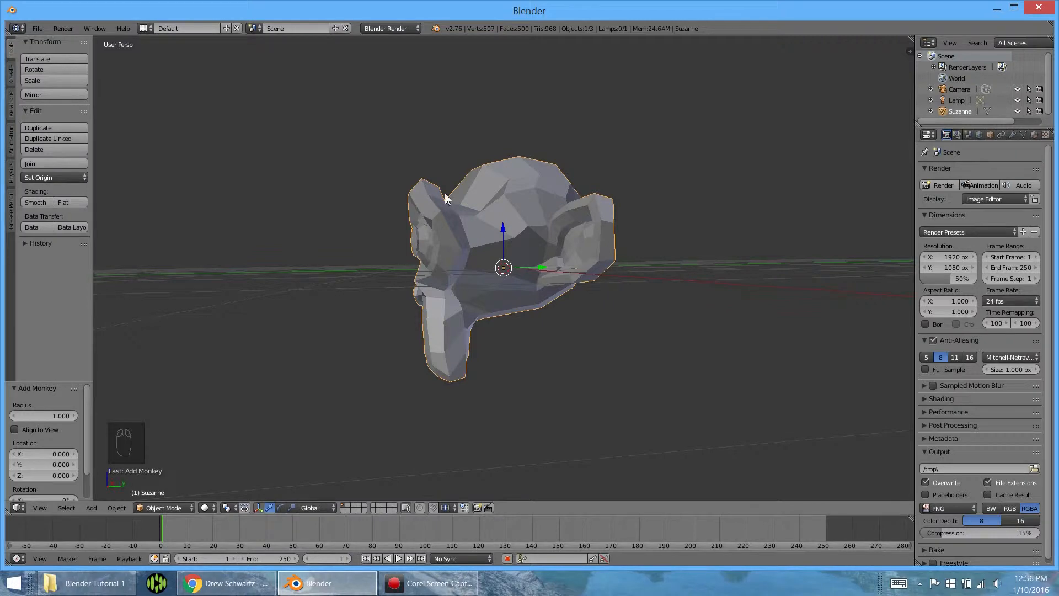
middle_click_drag(564, 206, 540, 223)
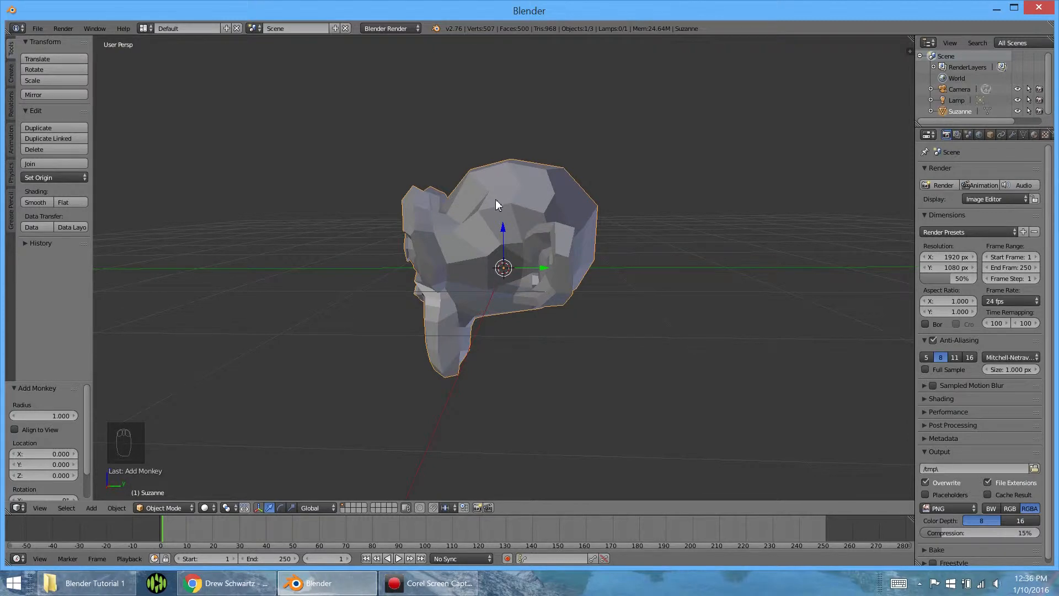
key("KP_3")
scroll(480, 222, "down", 2)
scroll(480, 222, "down", 2)
scroll(487, 232, "up", 5)
scroll(487, 231, "down", 3)
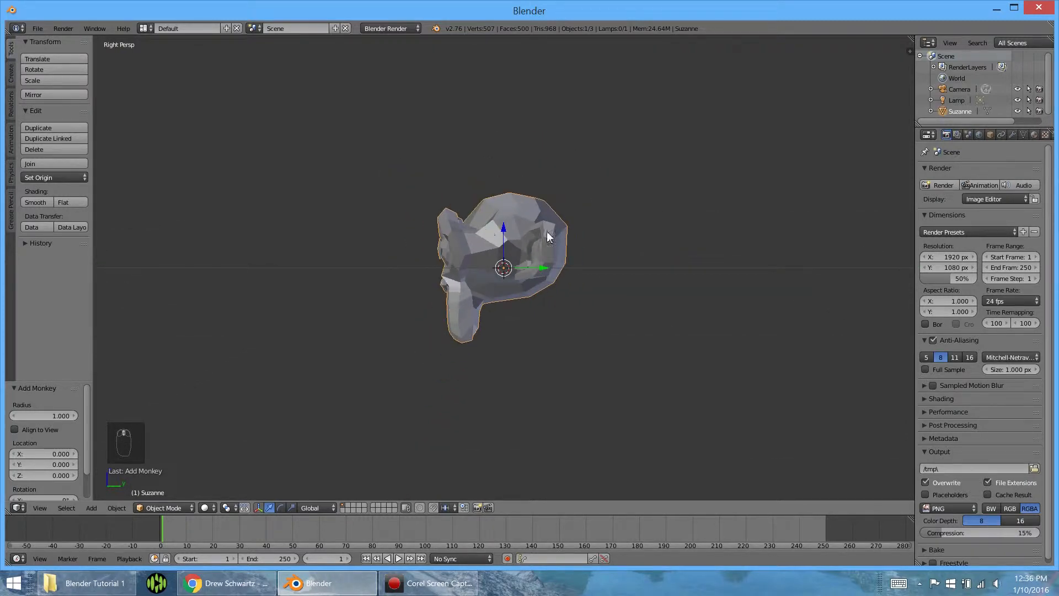
scroll(510, 245, "up", 1)
key("KP_5")
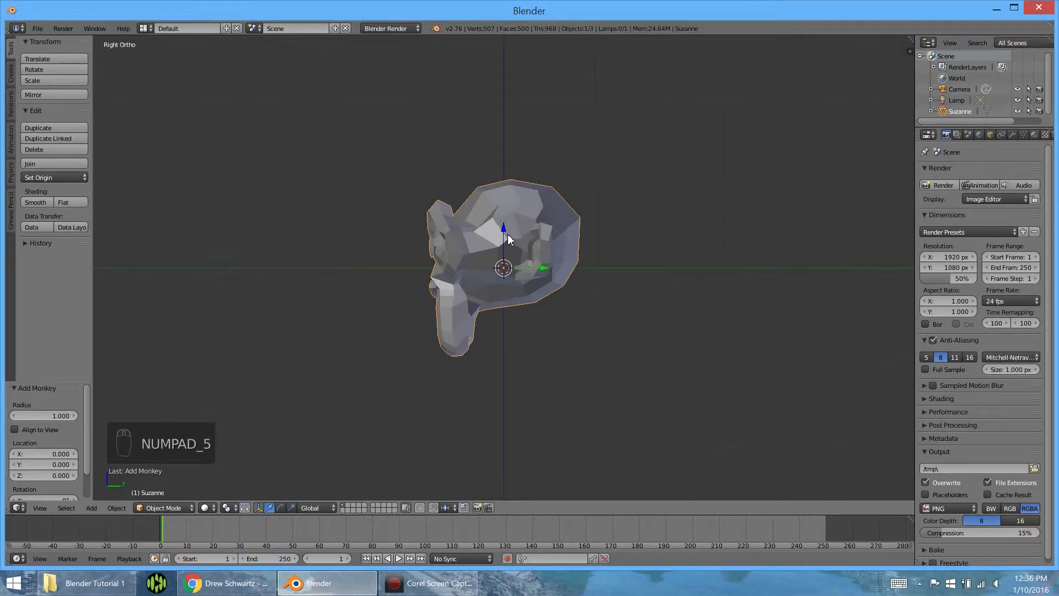
scroll(497, 242, "up", 2)
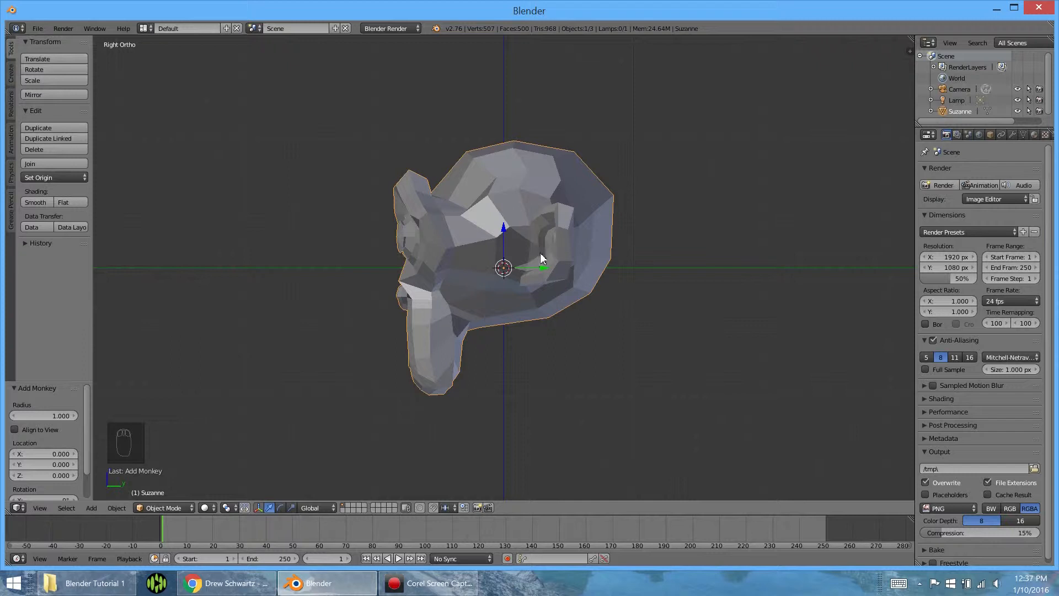
Move the monkey up along the Z axis by about 1 unit so its chin rests on the ground line
key("g")
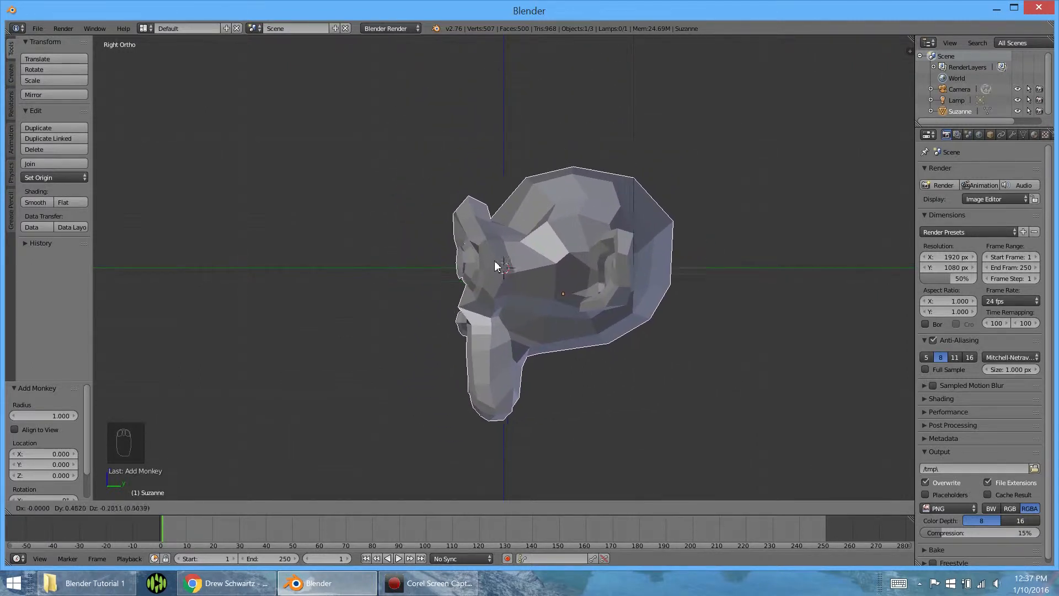
key("z")
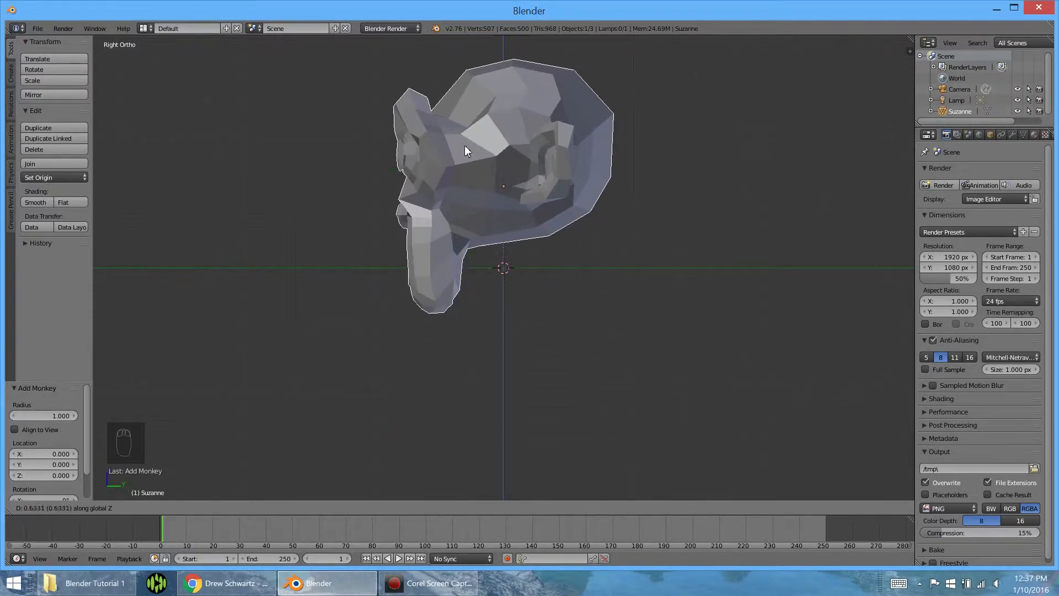
left_click(462, 107)
Try to move the monkey along the X axis and along the Y axis
middle_click_drag(472, 124, 502, 164)
scroll(502, 163, "down", 4)
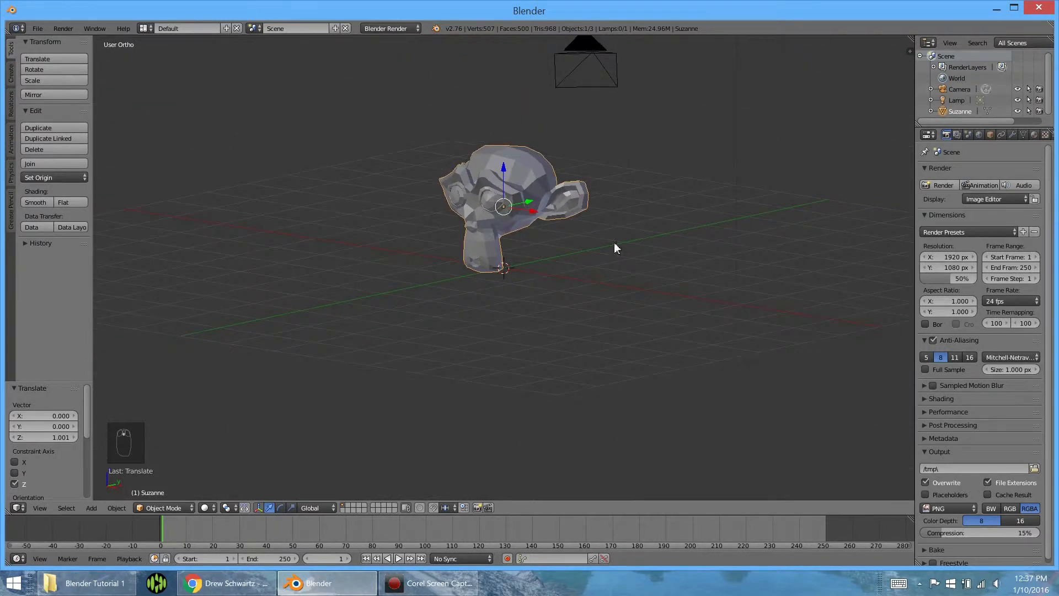
key("g")
key("x")
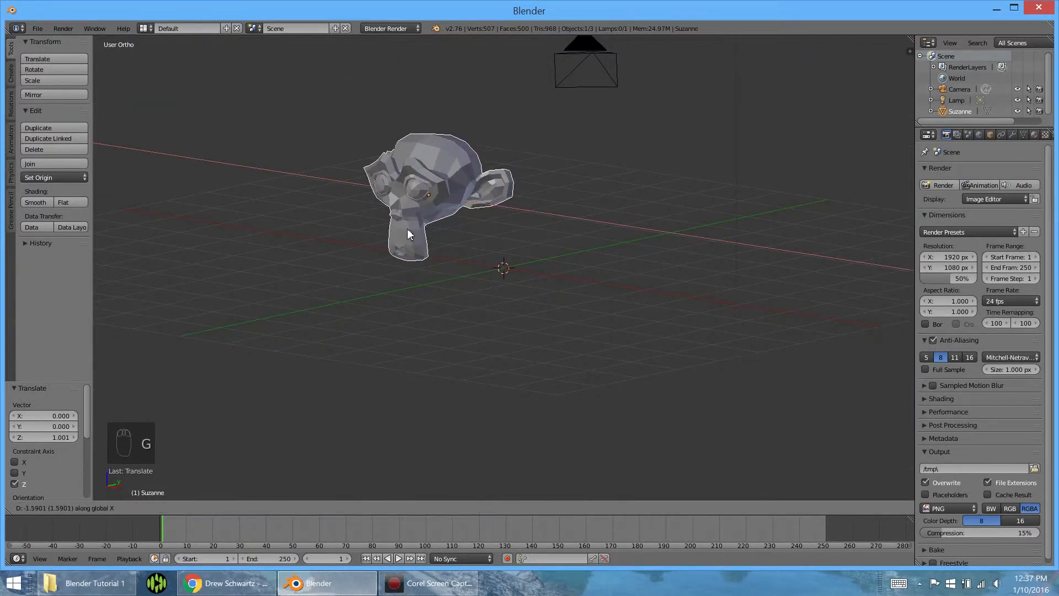
right_click(526, 263)
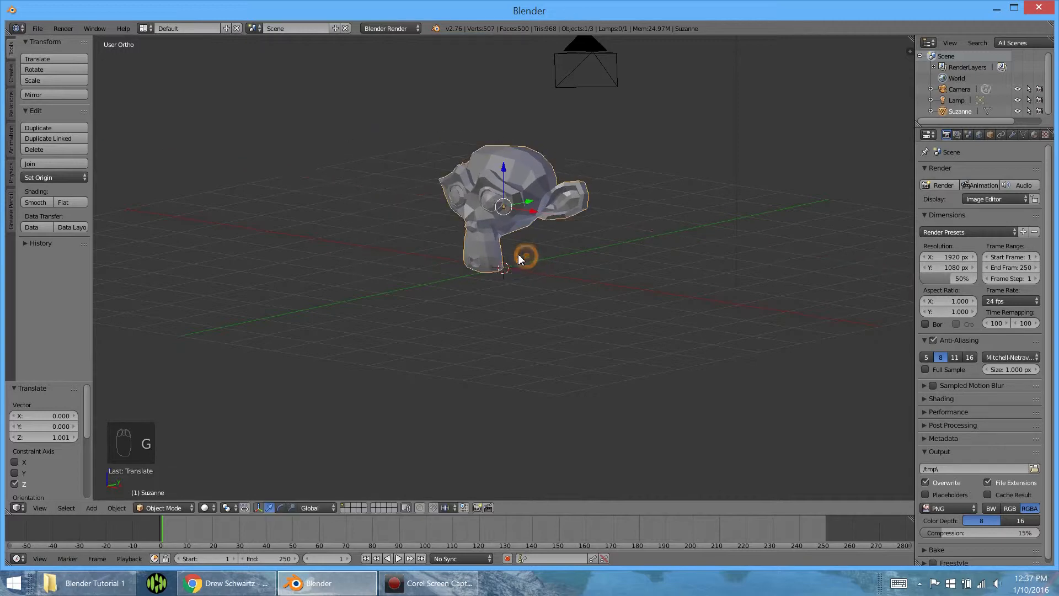
key("g")
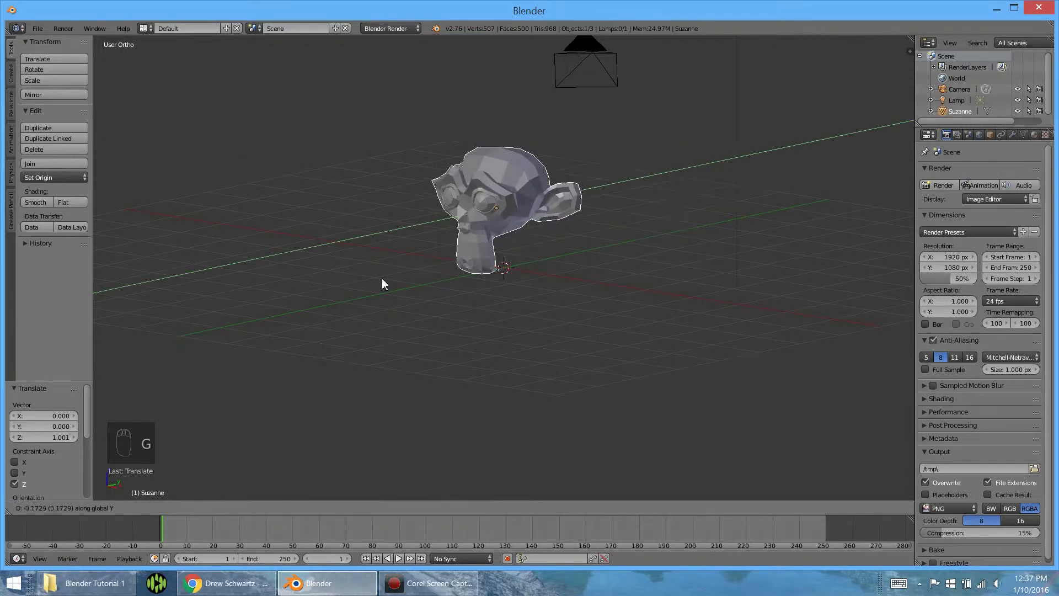
right_click(545, 214)
In the right-side orthographic view, rotate the monkey backward by about 33 degrees so its face tilts upward
key("KP_3")
scroll(535, 232, "up", 4)
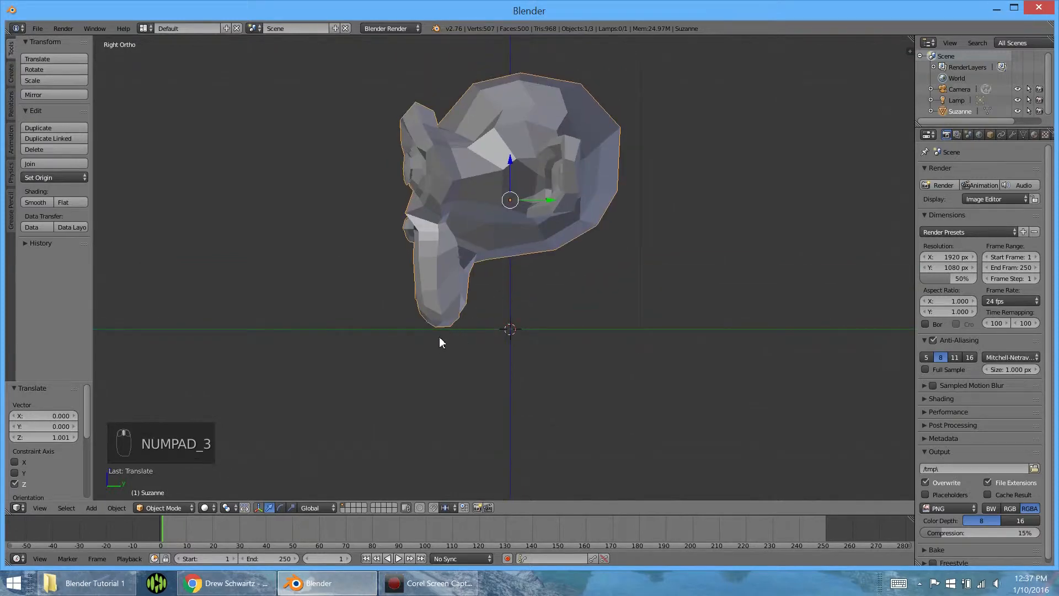
key("r")
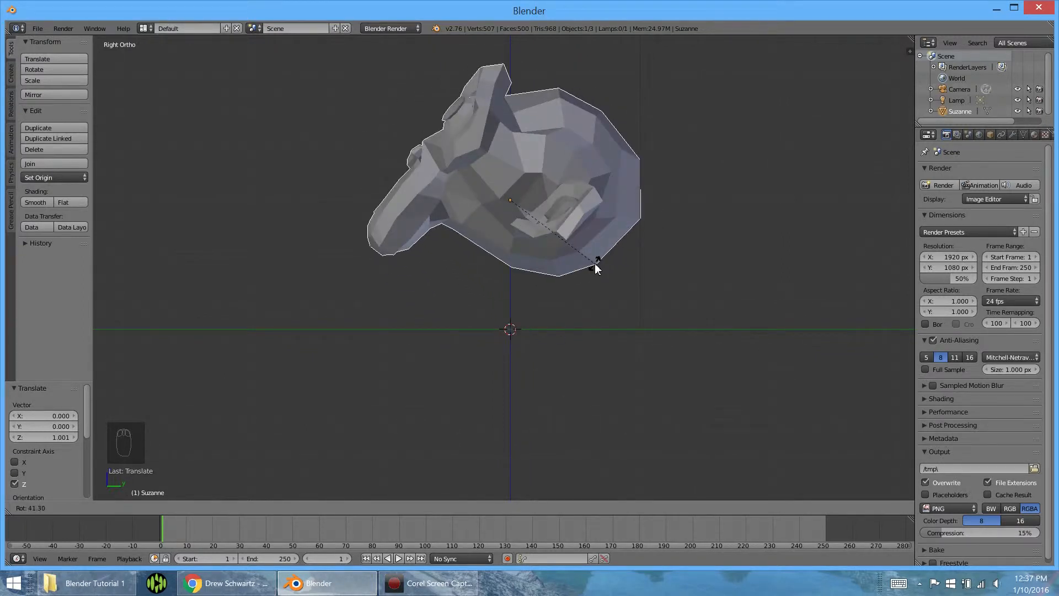
left_click(605, 251)
Move the monkey down about 0.47 units onto the ground line and fine-tune its position so chin and back of the head rest there
key("g")
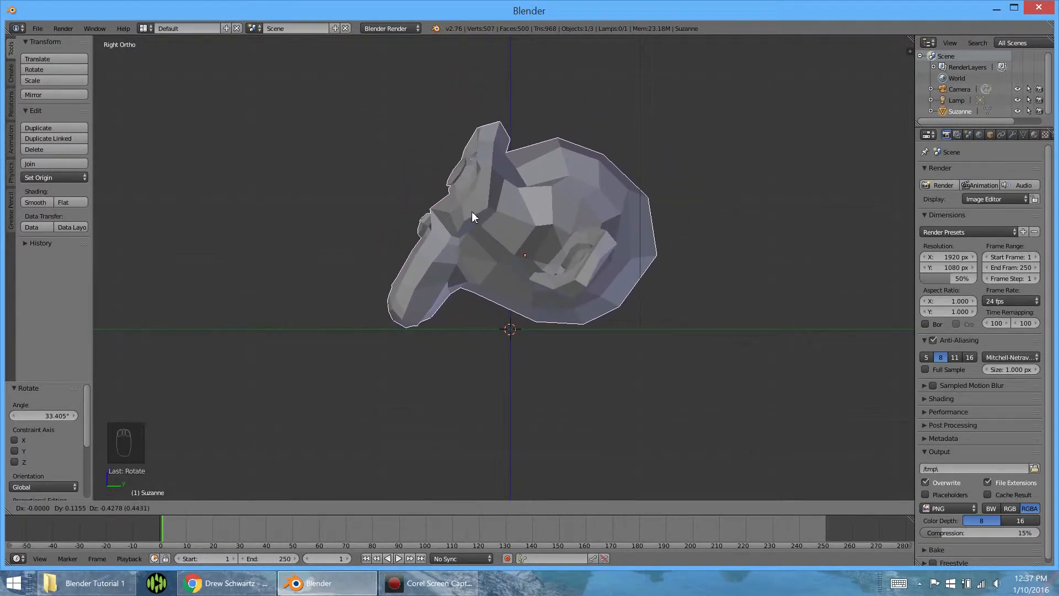
left_click(466, 218)
key("r")
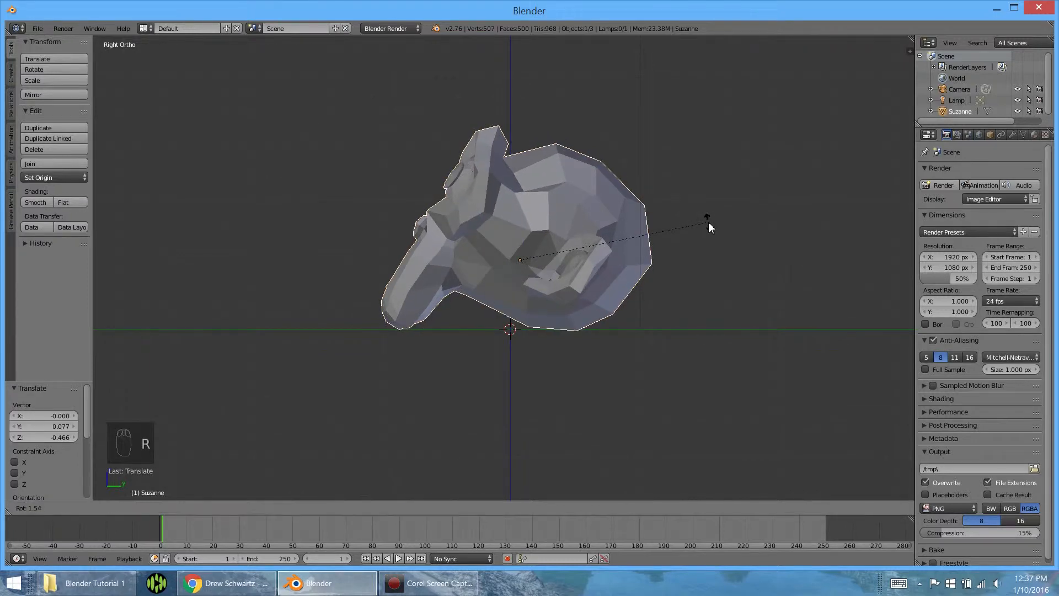
key("g")
left_click(710, 218)
middle_click_drag(710, 219, 634, 262)
scroll(456, 194, "down", 3)
scroll(435, 183, "up", 2)
middle_click_drag(436, 183, 400, 185)
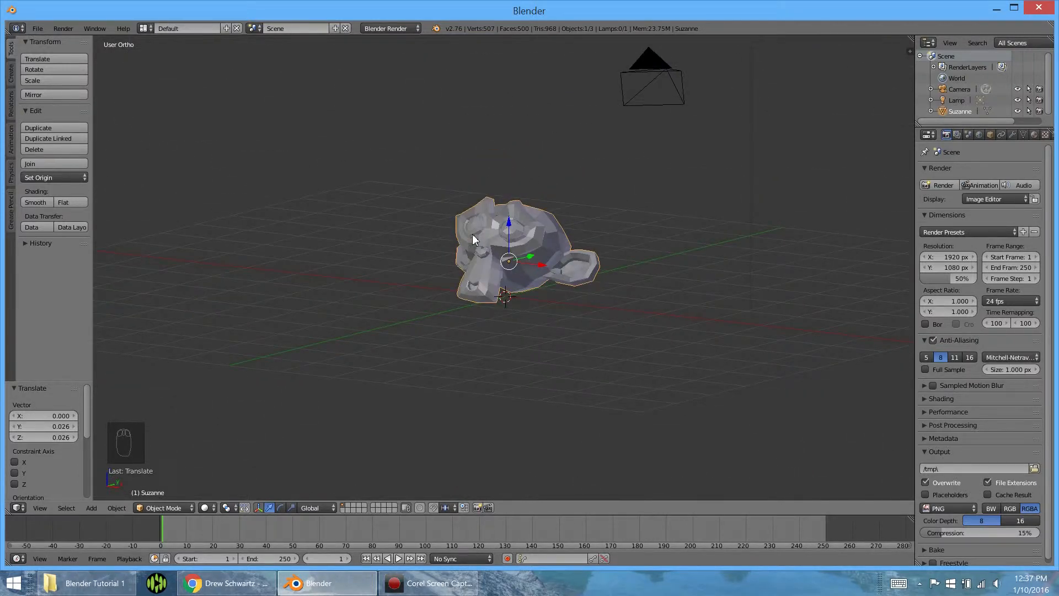
Add a Plane mesh at the 3D cursor beneath the monkey
key("shift+a")
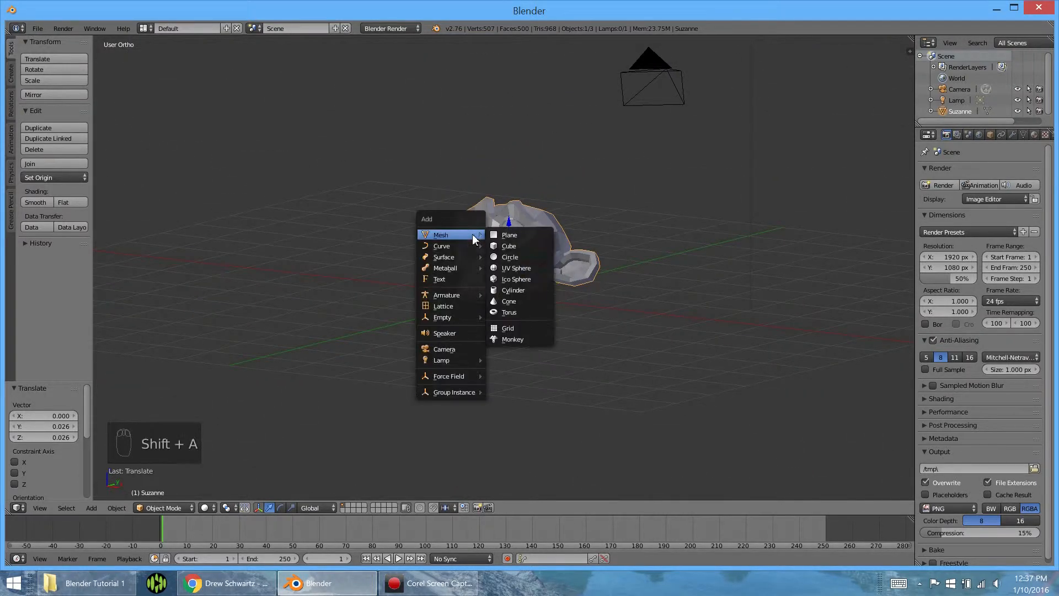
left_click(520, 235)
scroll(488, 315, "up", 4)
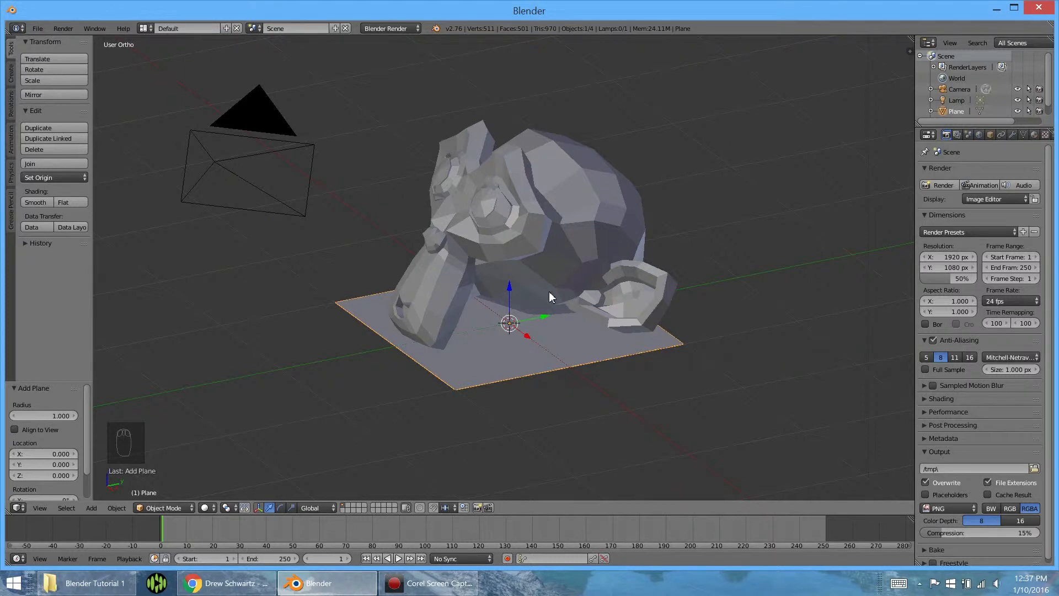
Scale the plane by a factor of 10 to make a large floor under the monkey
key("s")
left_click(679, 351)
key("s")
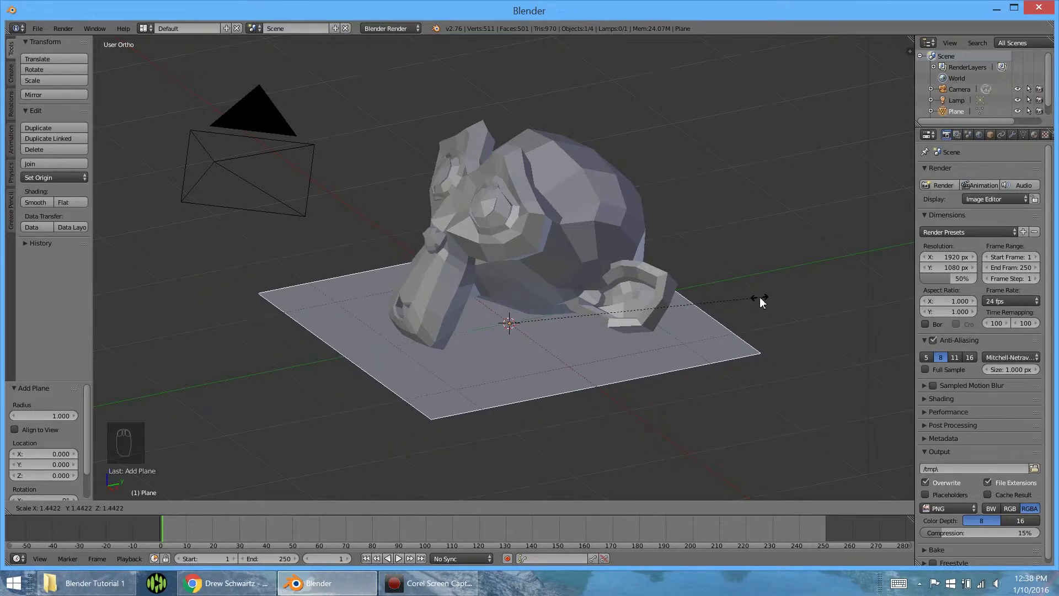
type("10")
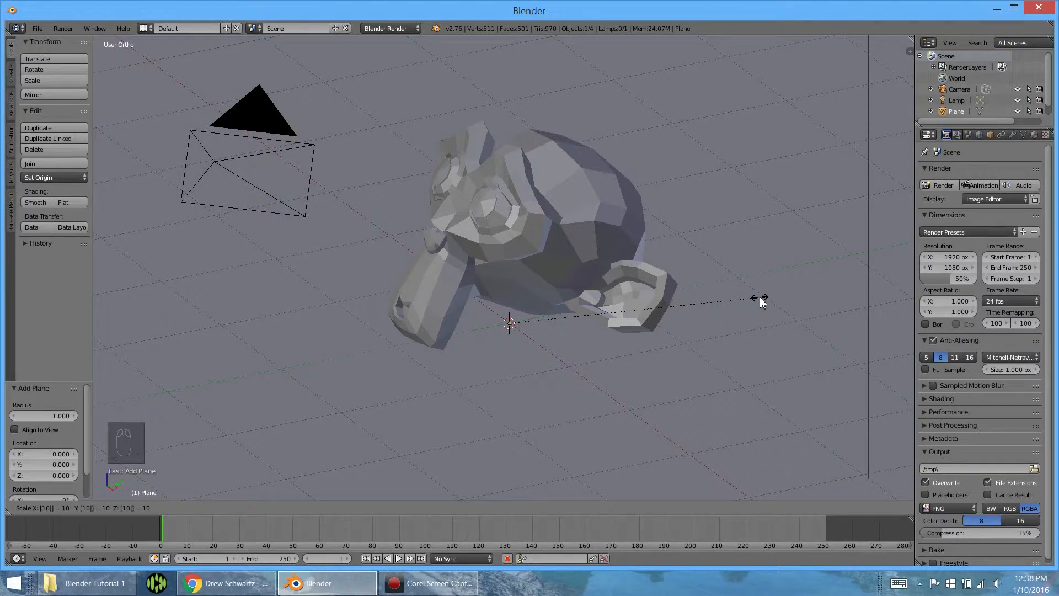
key("Return")
scroll(500, 187, "down", 8)
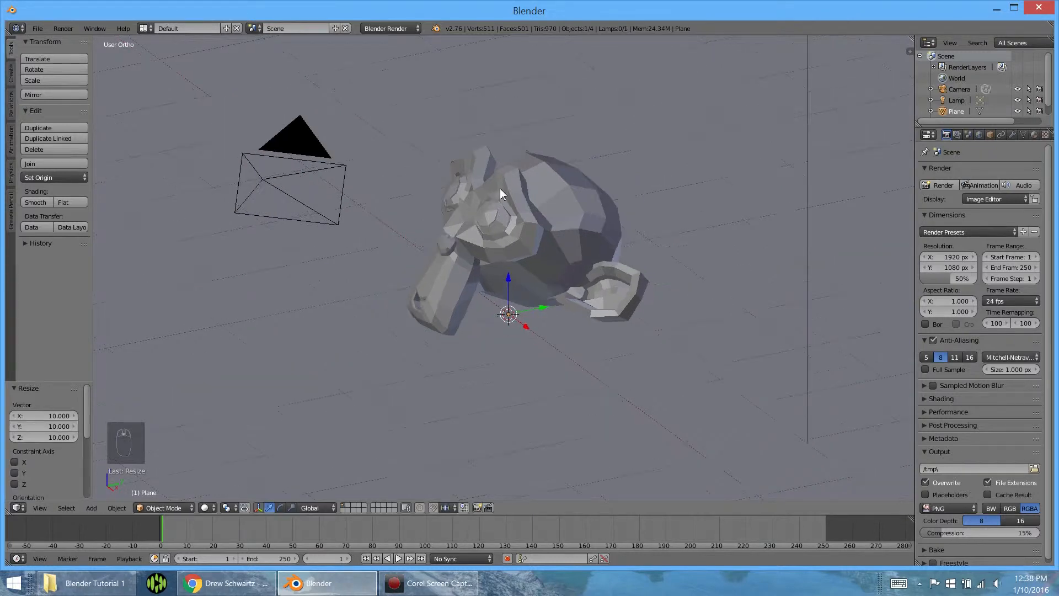
scroll(513, 242, "down", 2)
scroll(539, 265, "up", 2)
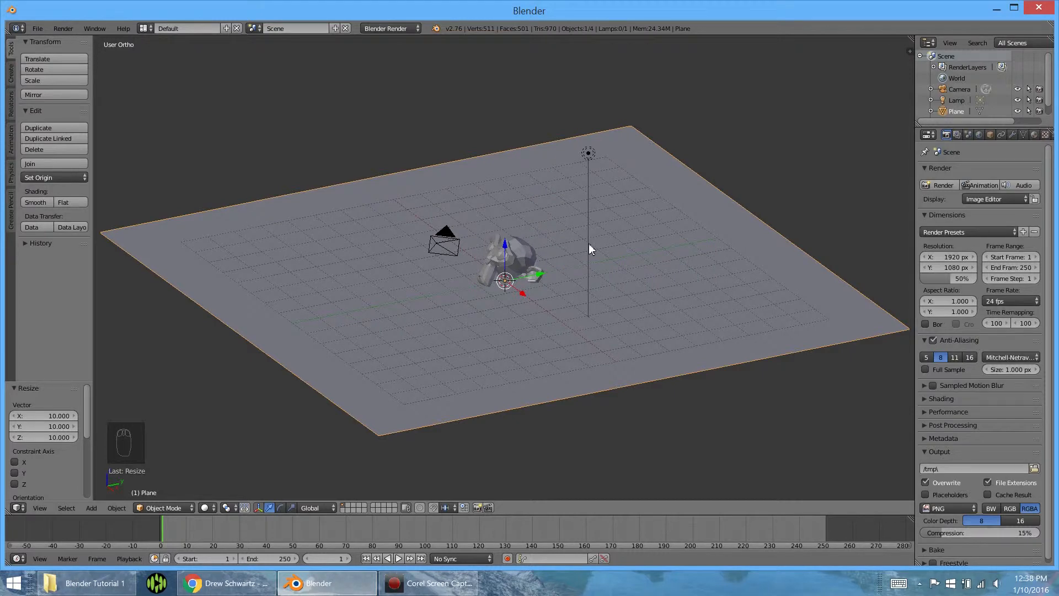
Render the current frame to preview the monkey on the floor and return to the 3D view
scroll(491, 216, "up", 4)
mouse_move(491, 216)
middle_mouse_down()
mouse_move(542, 212)
mouse_move(484, 227)
middle_mouse_up()
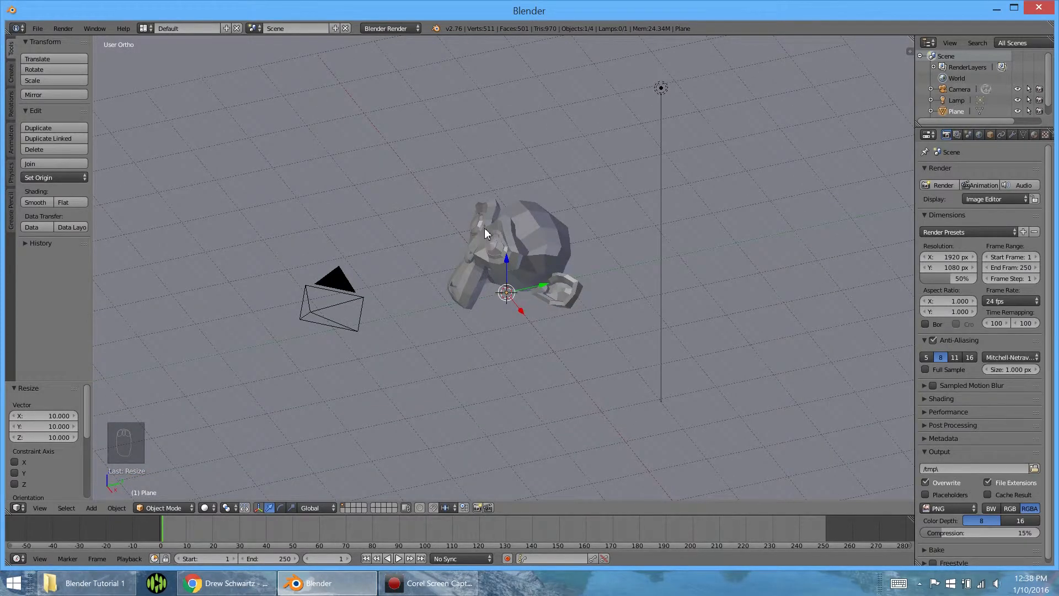
key("F12")
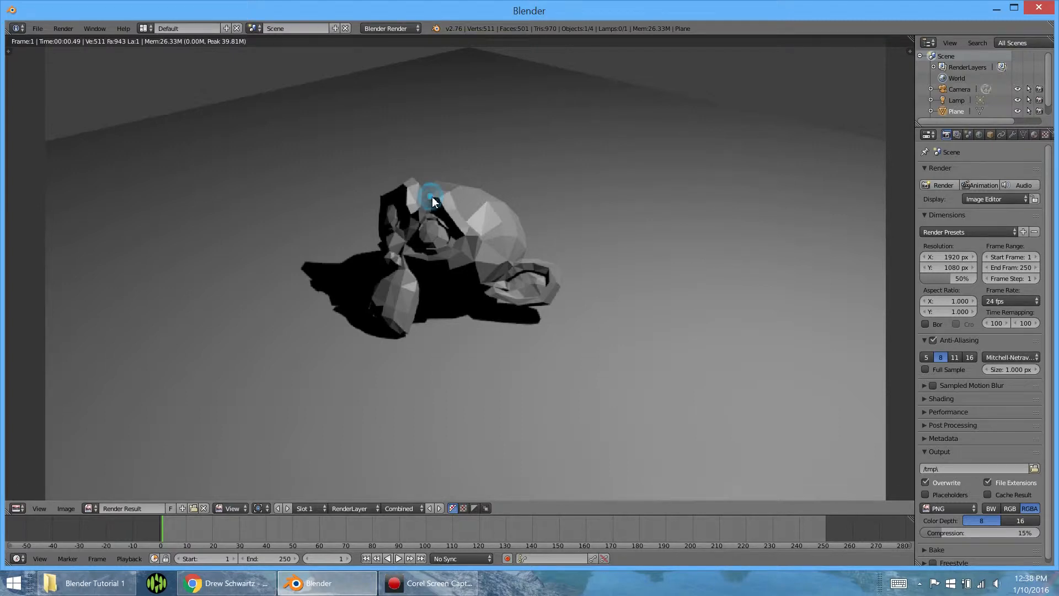
key("Escape")
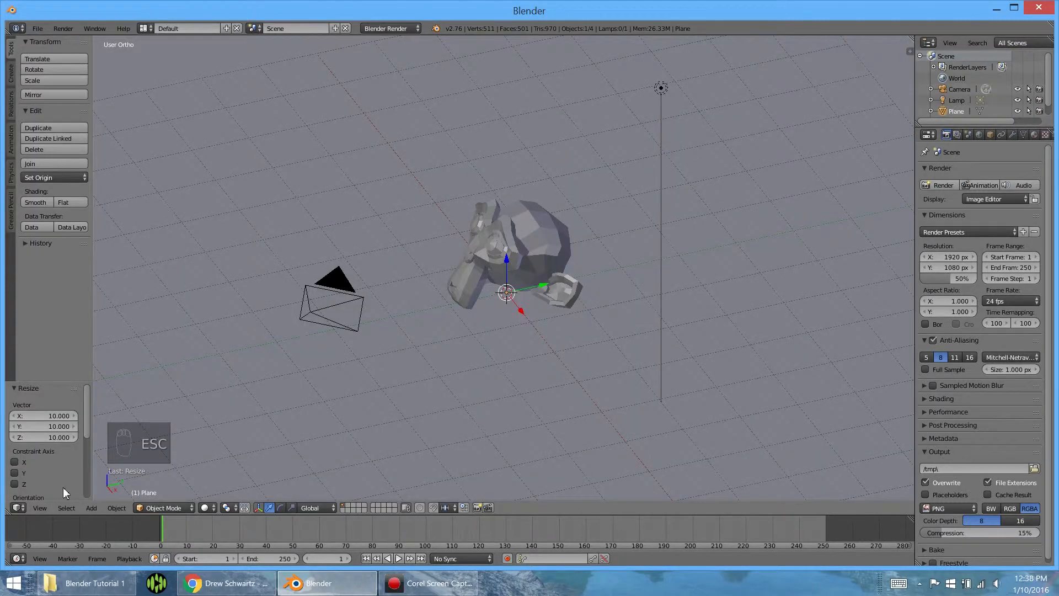
left_click(19, 508)
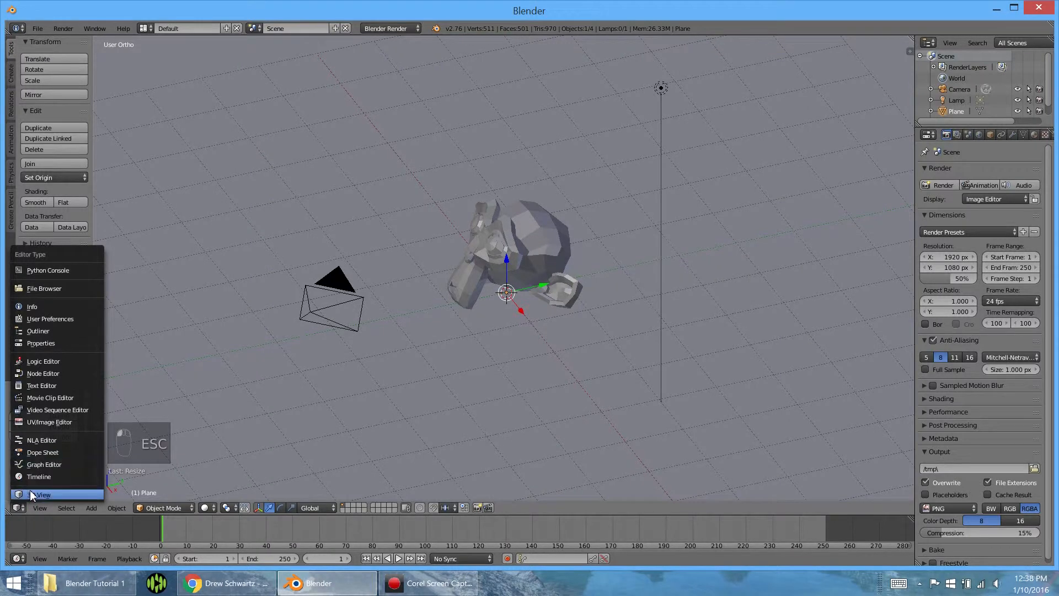
Select the camera and look at the scene through it
scroll(579, 166, "down", 2)
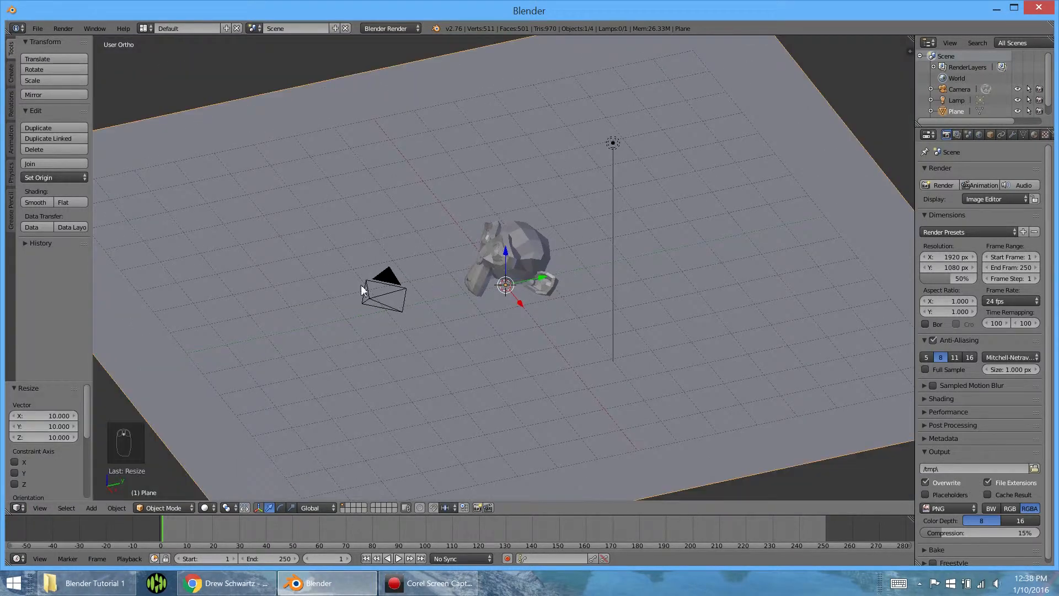
right_click(369, 297)
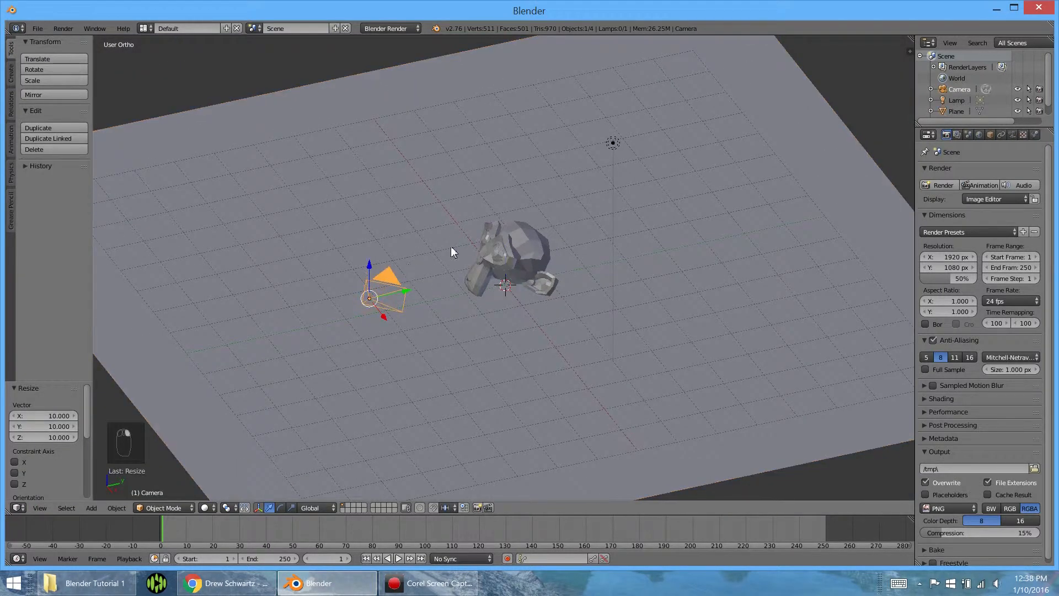
middle_click_drag(369, 290, 421, 294)
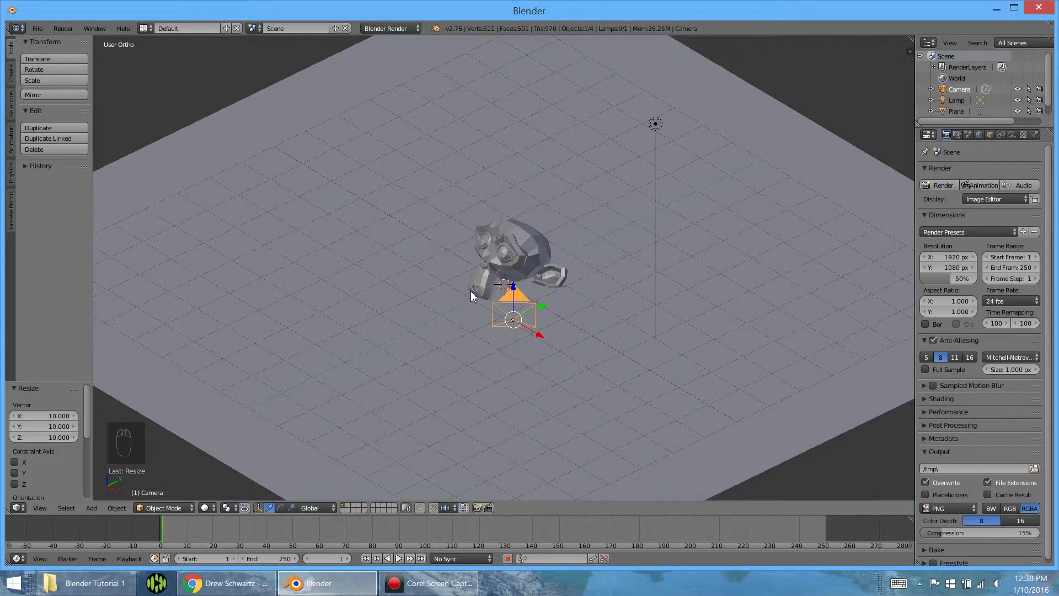
key("KP_0")
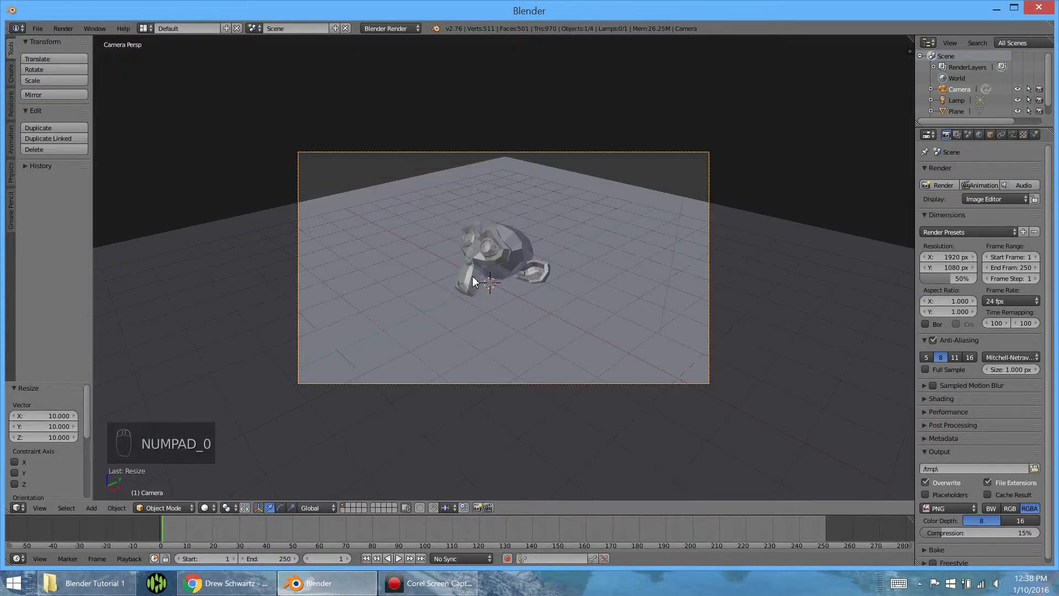
scroll(522, 300, "up", 3)
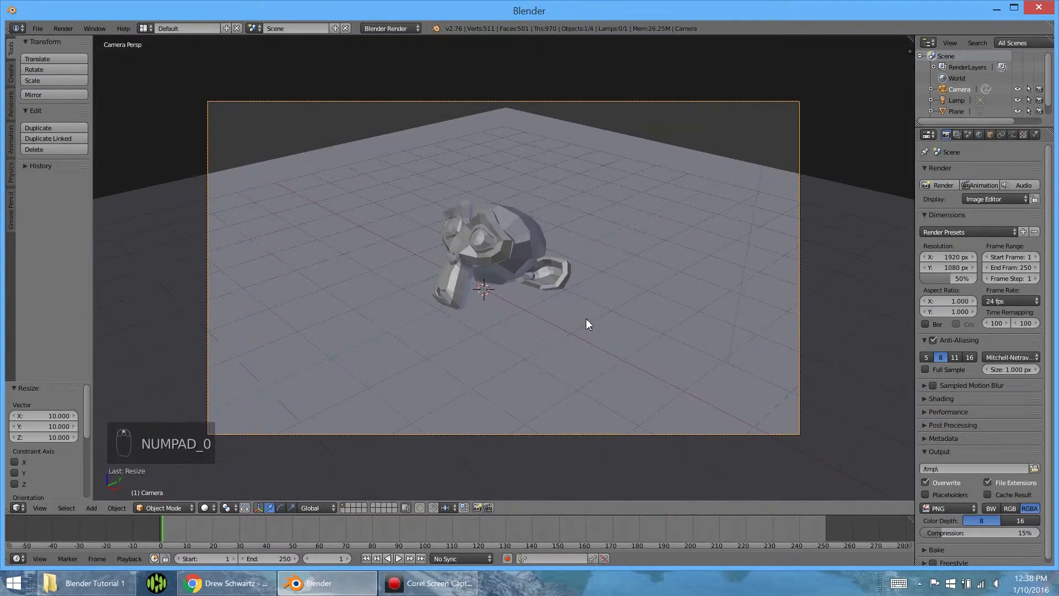
Try to move the camera in its own view, and try moving, rotating and scaling it from the outside view
key("g")
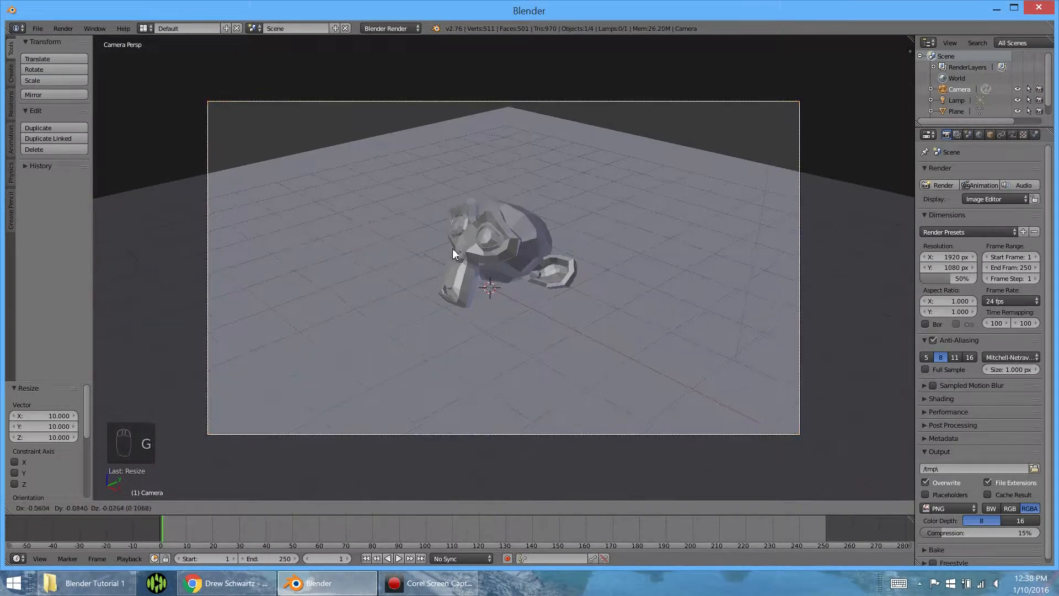
right_click(447, 221)
key("KP_0")
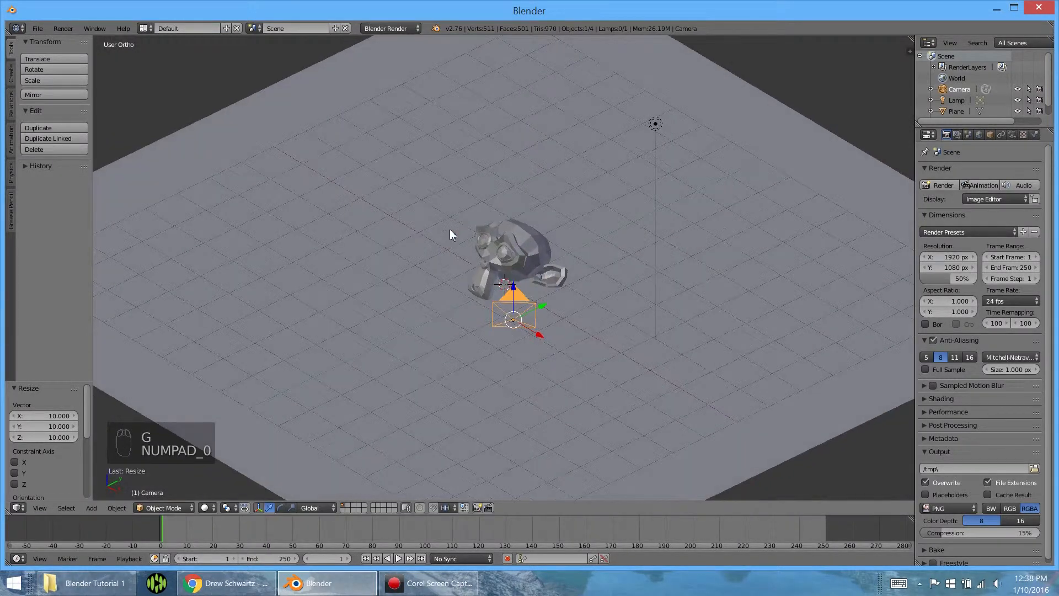
key("g")
left_click(529, 261)
key("r")
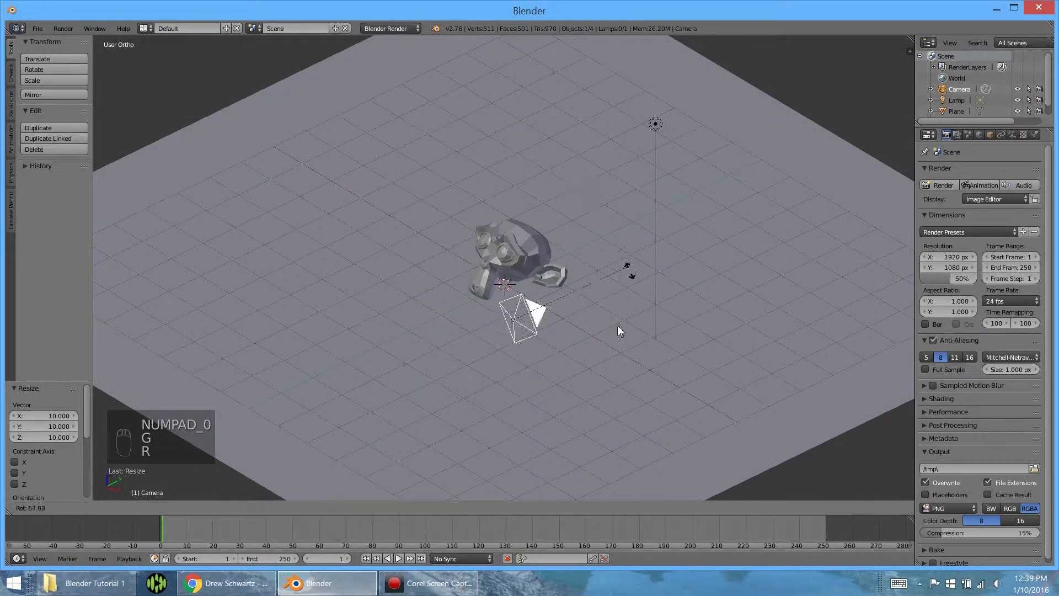
left_click(587, 218)
key("s")
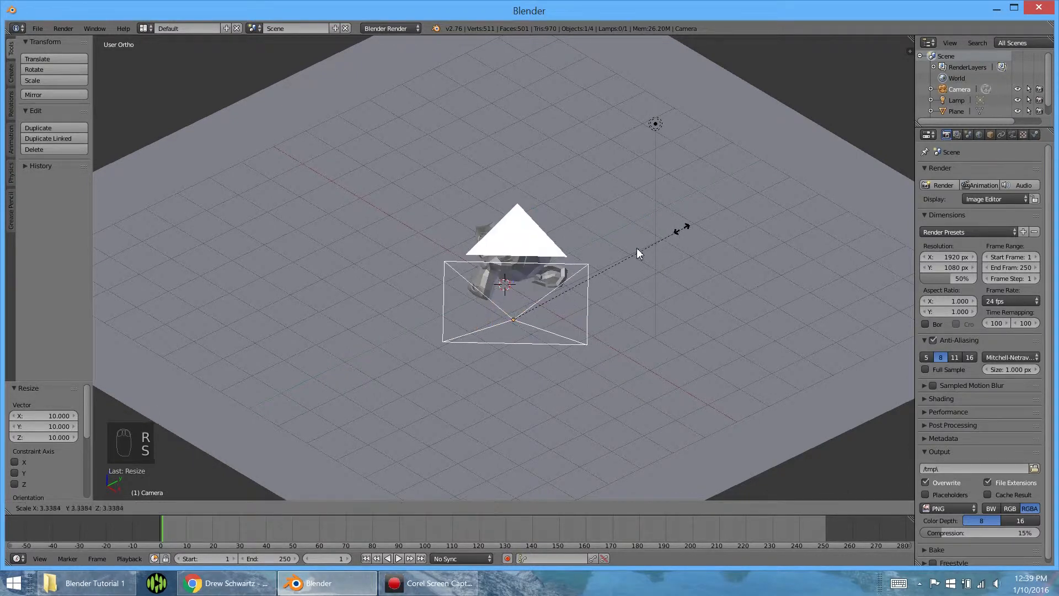
right_click(546, 270)
Reframe the monkey through the camera view by moving the camera sideways and rotating it about -15 degrees around the Z axis
key("KP_0")
key("s")
key("g")
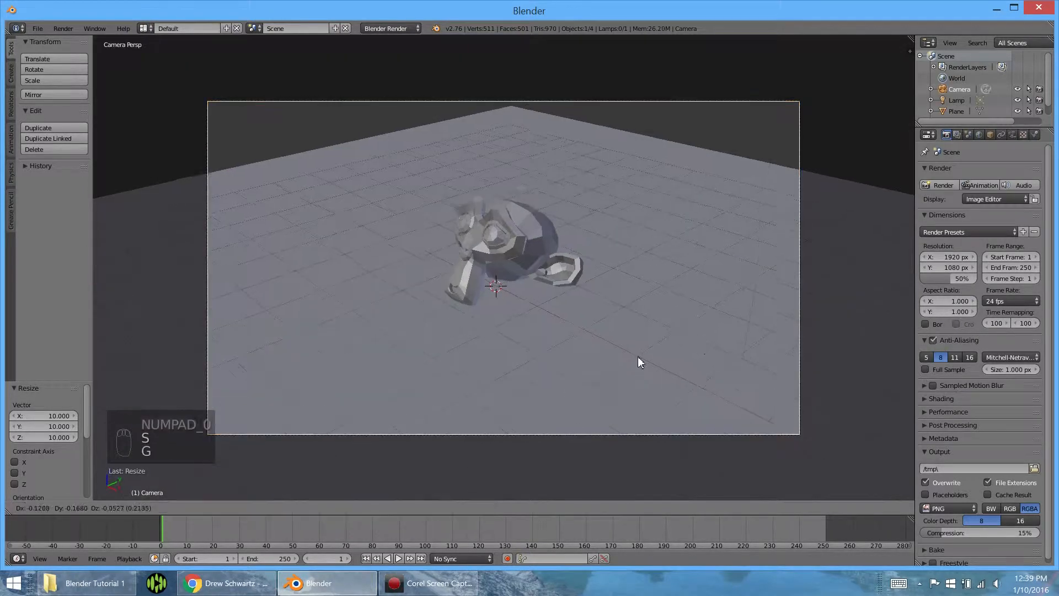
left_click(578, 336)
key("r")
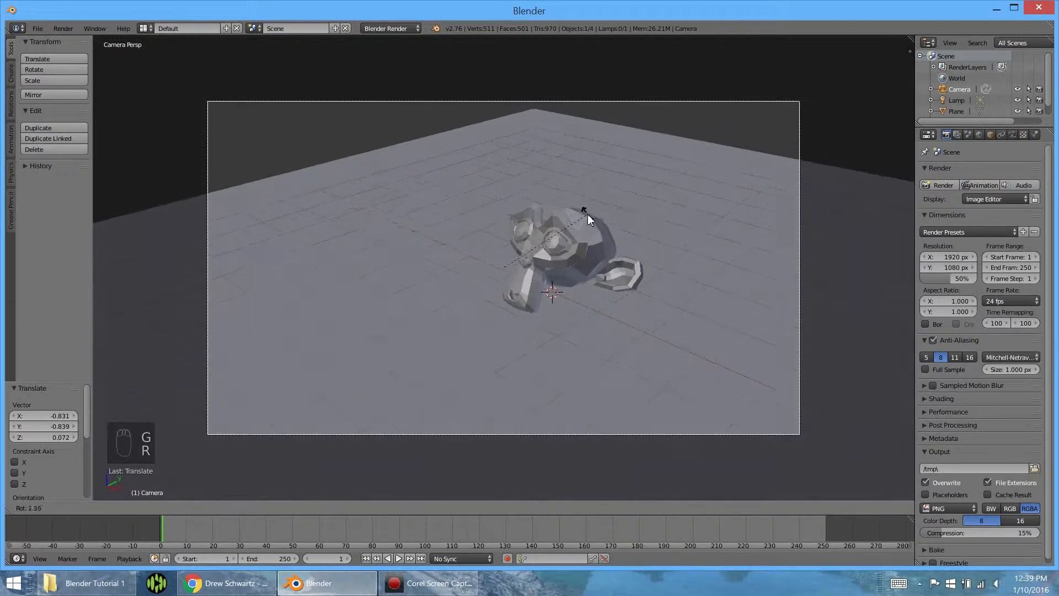
left_click(659, 215)
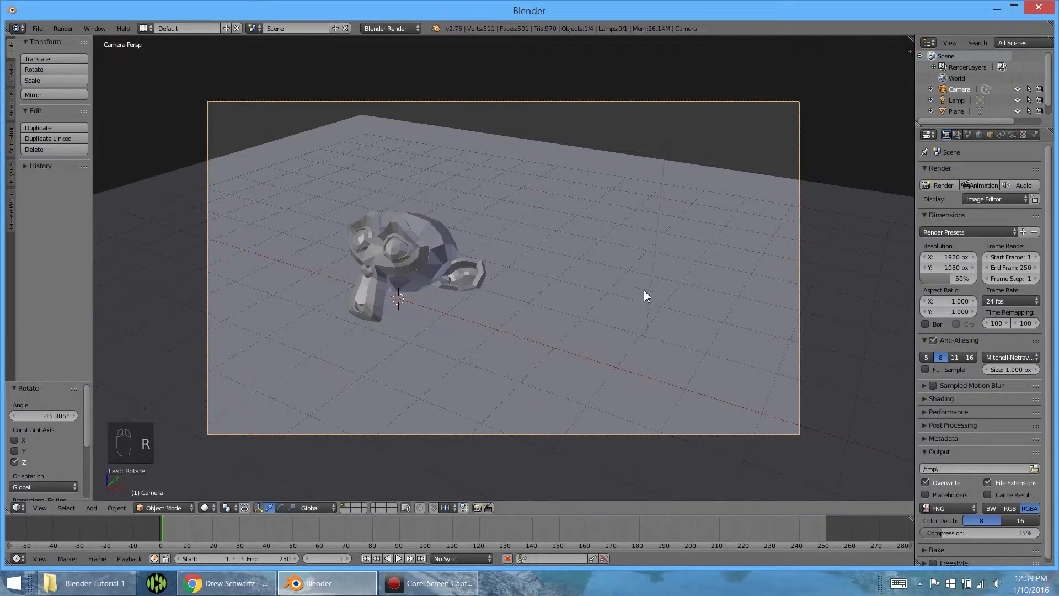
key("g")
left_click(389, 299)
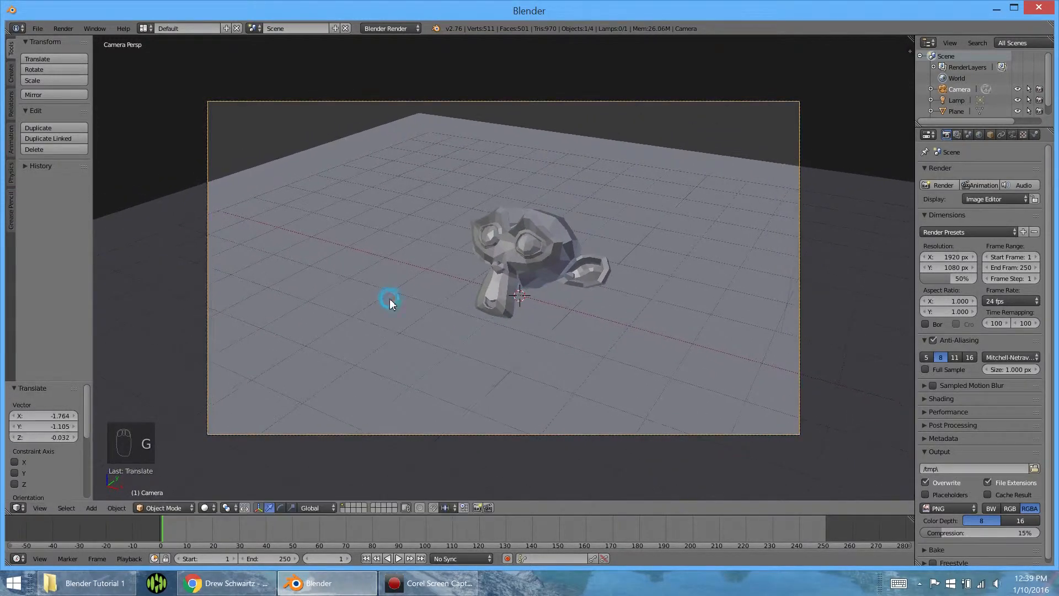
key("KP_0")
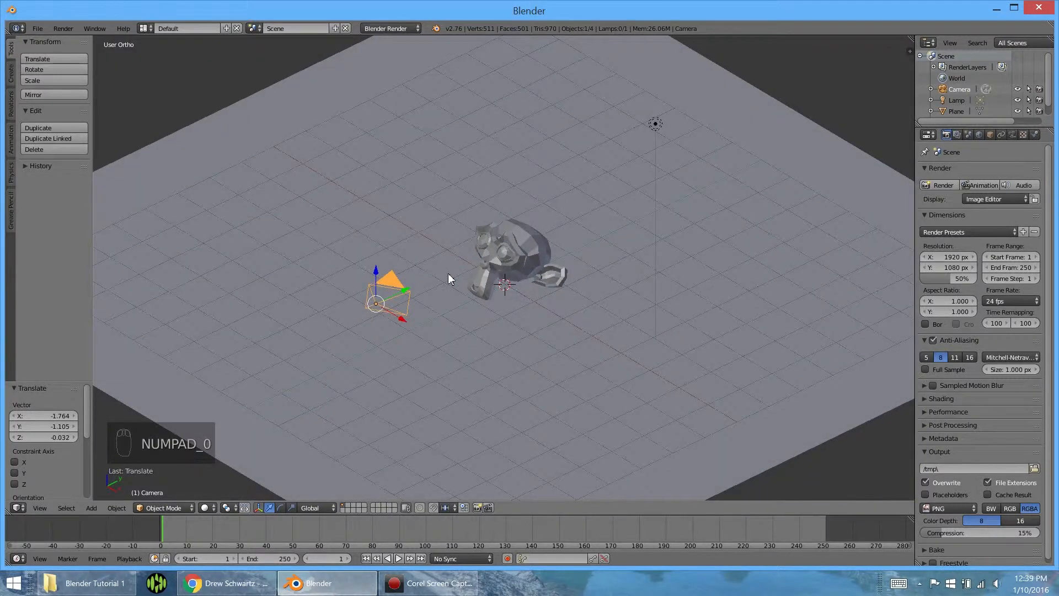
Clear the camera's rotation and location, and switch the viewport to wireframe display
key("alt+r")
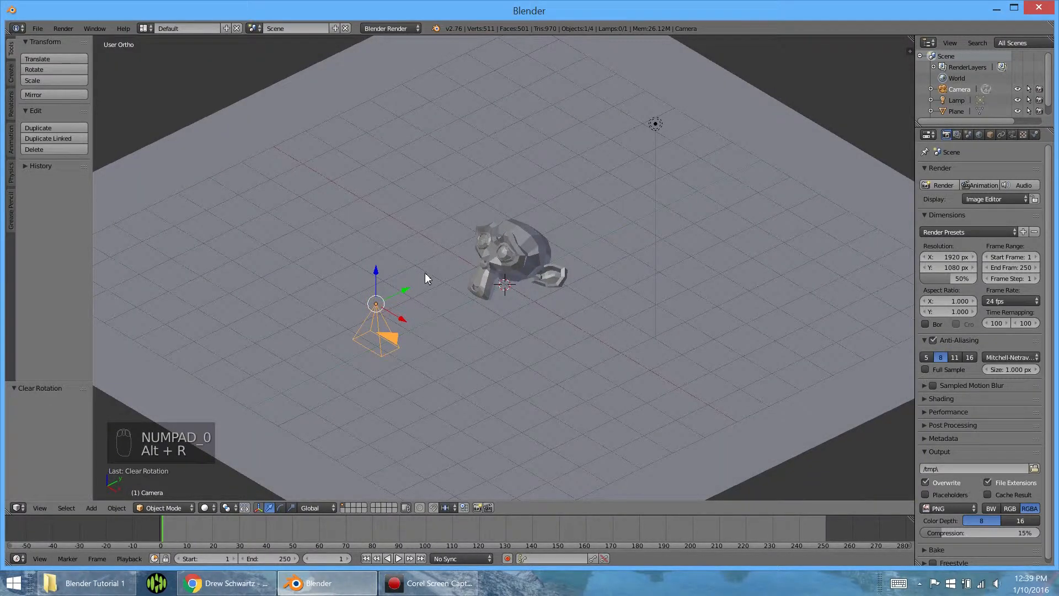
key("alt+g")
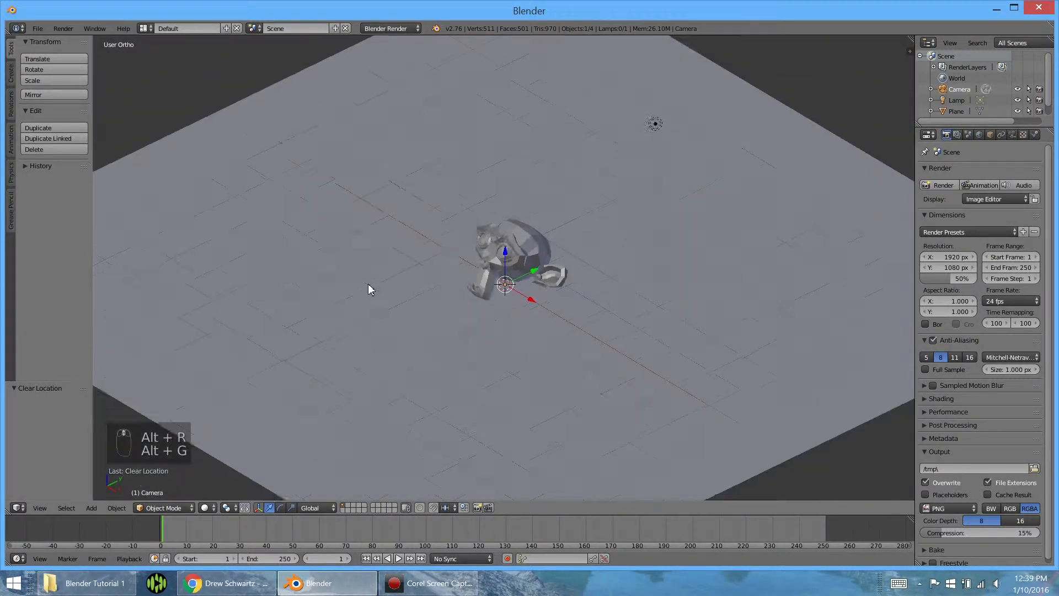
key("z")
middle_click_drag(511, 357, 518, 311)
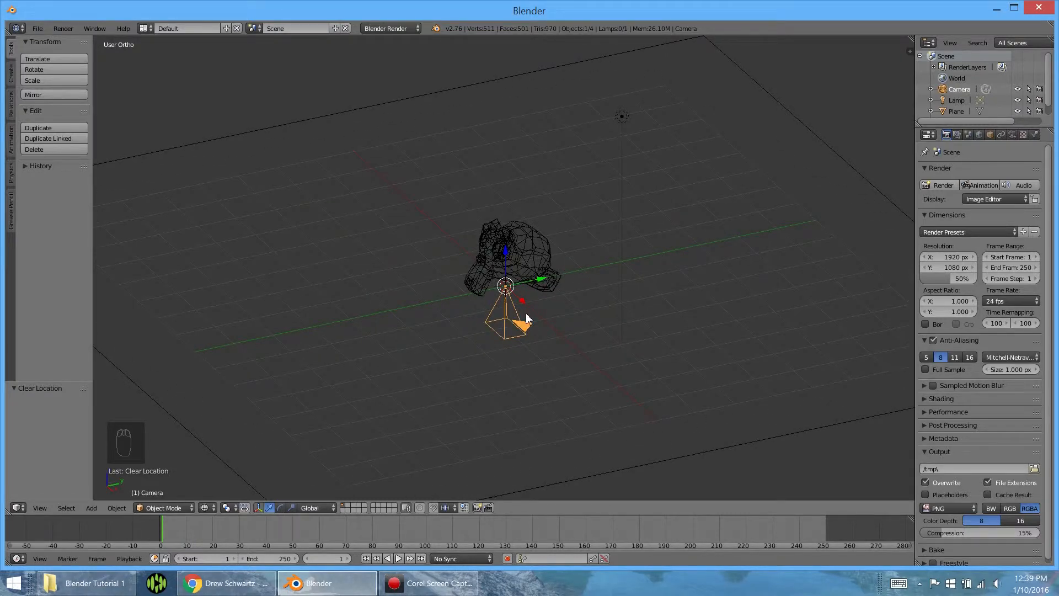
Move the camera away from the monkey with a rotation of about -90 degrees, and clear its rotation and location again
key("g")
left_click(275, 193)
key("r")
left_click(385, 114)
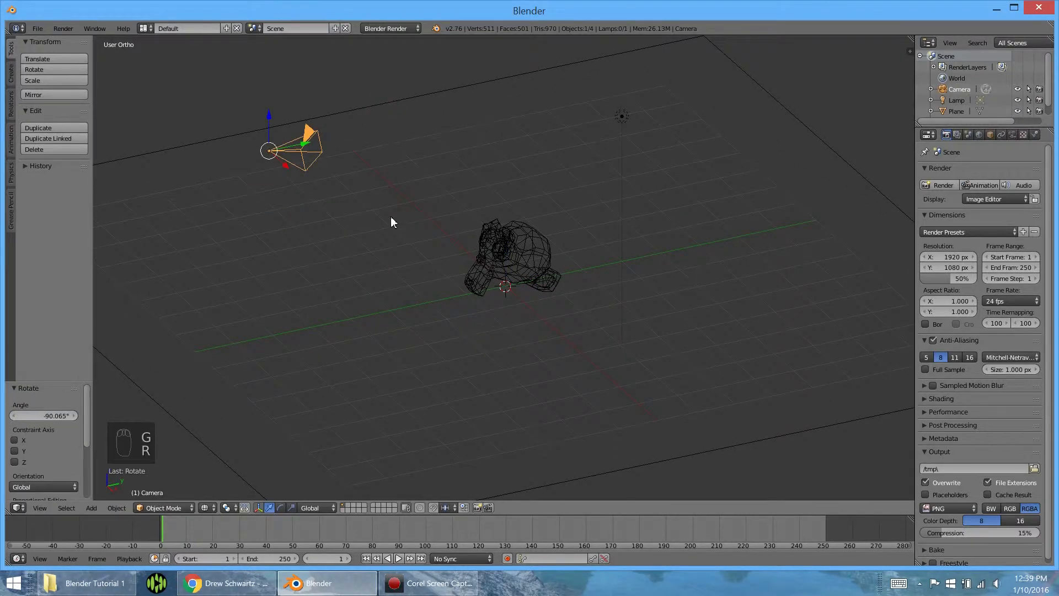
key("alt+r")
key("alt+g")
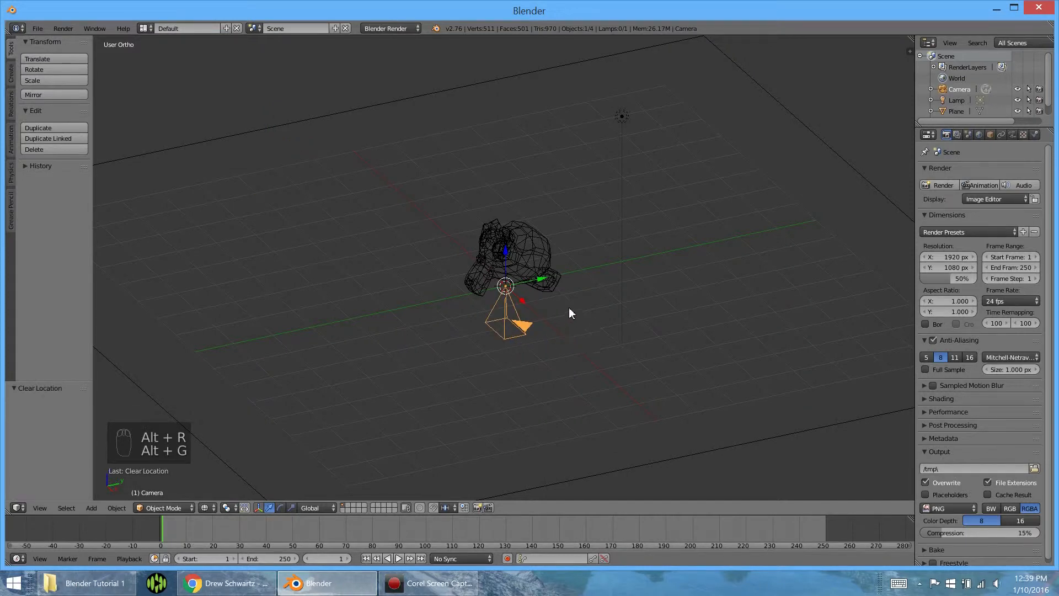
Rotate the camera 90 degrees around the global X axis
key("r")
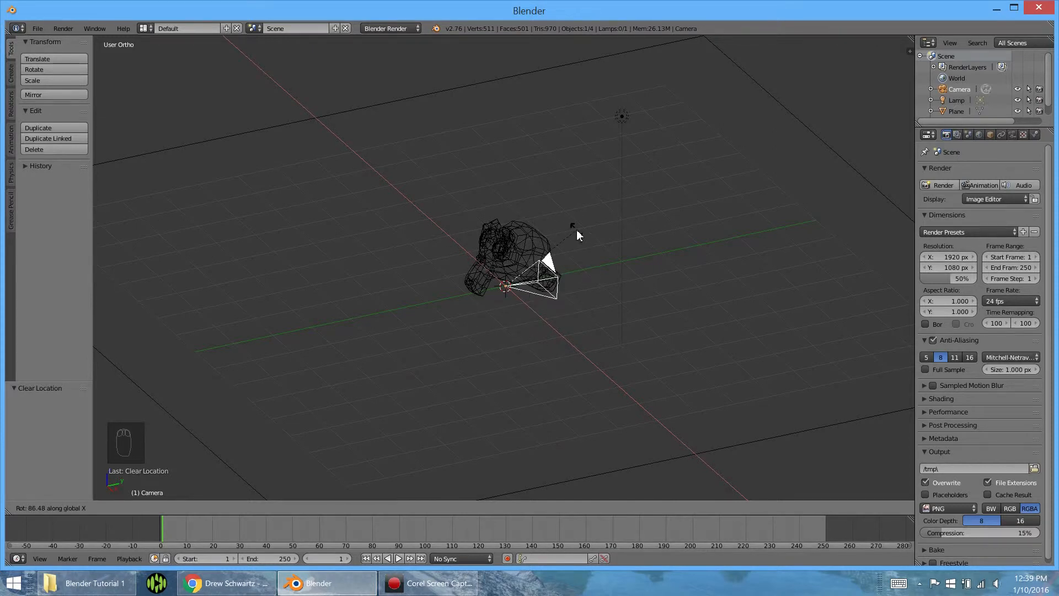
type("90")
key("Return")
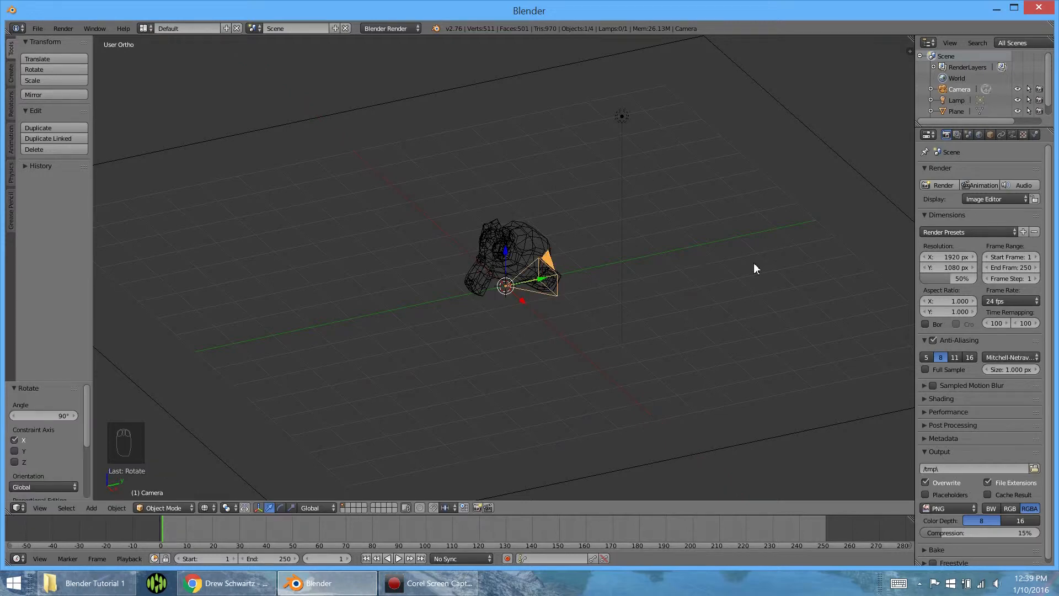
Switch the viewport to solid display and raise the camera about 0.54 along the Z axis
scroll(562, 310, "up", 3)
key("z")
middle_click_drag(581, 309, 511, 298)
left_click_drag(511, 256, 523, 220)
scroll(565, 262, "down", 3)
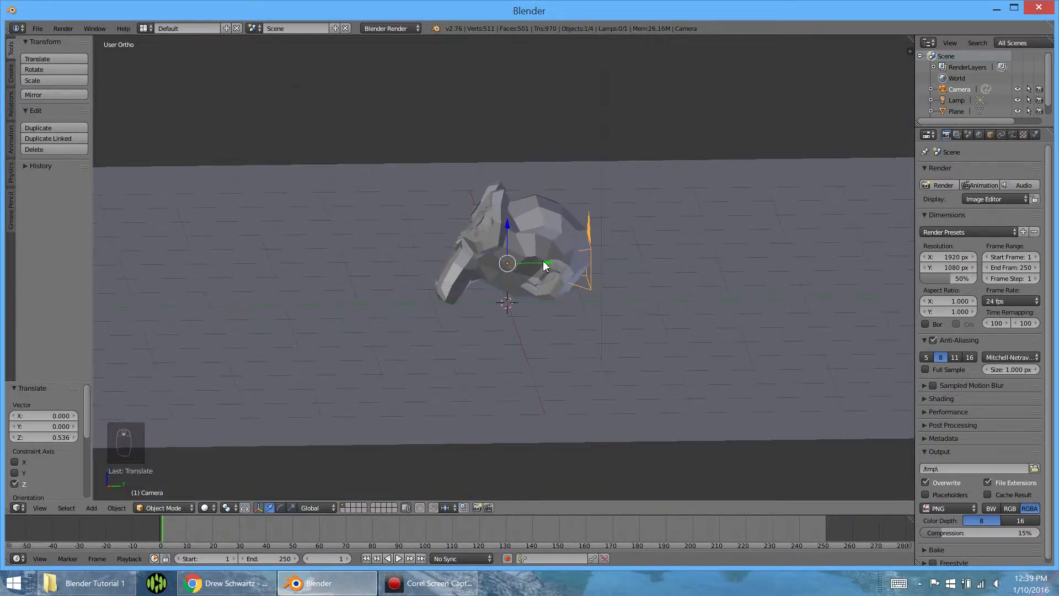
Move the camera along Y to in front of the monkey's face, raise it about 0.27, and look through it
left_click_drag(548, 266, 226, 265)
middle_click_drag(227, 265, 529, 260)
left_click_drag(716, 263, 723, 245)
key("g")
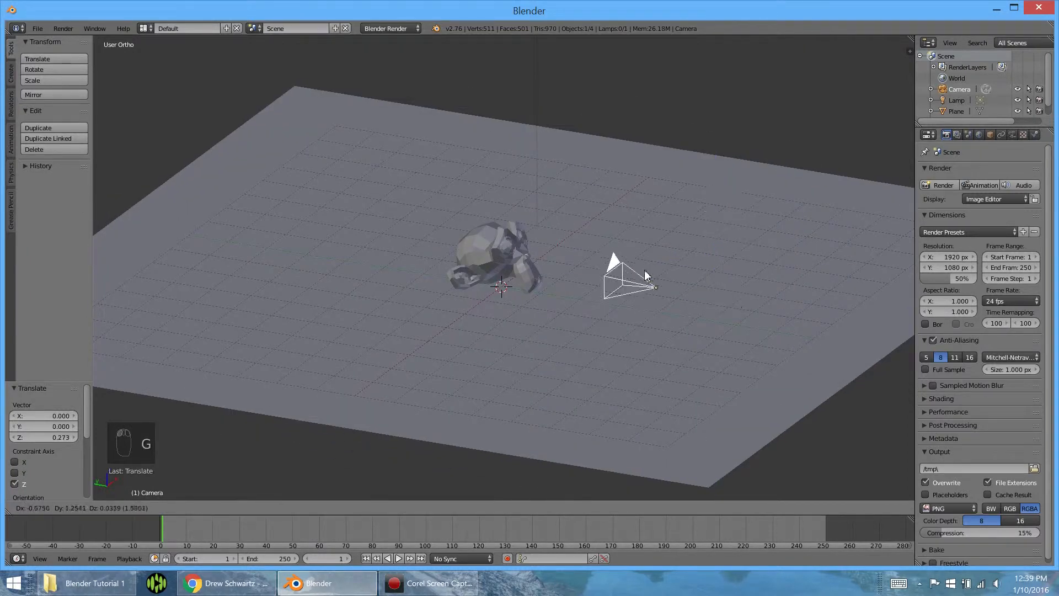
left_click(701, 273)
middle_click_drag(700, 274, 321, 247)
key("KP_0")
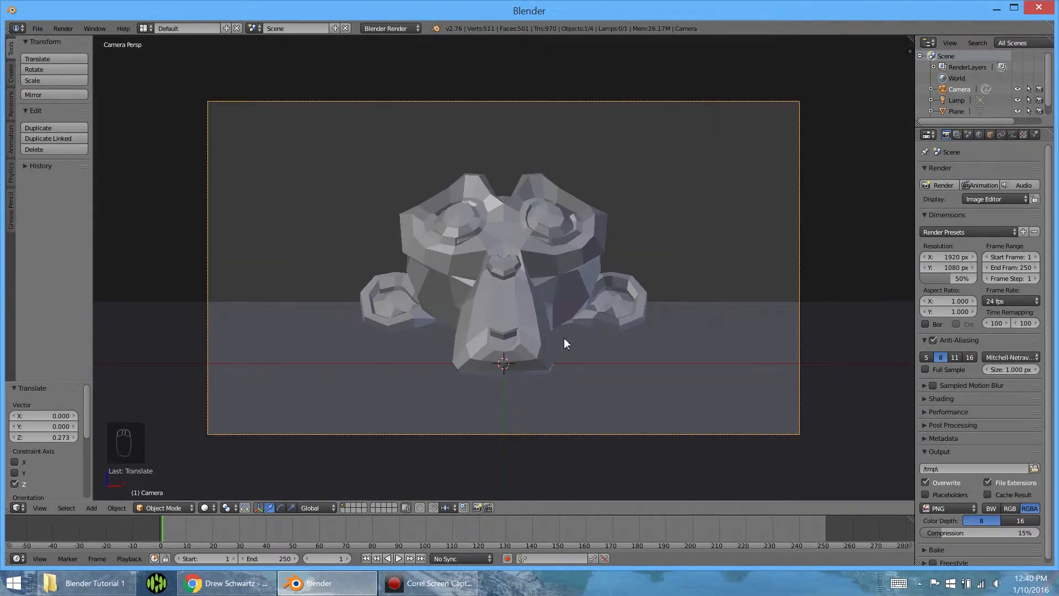
Raise the camera about 0.62 along the global Z axis while looking through it
key("g")
key("z")
key("z")
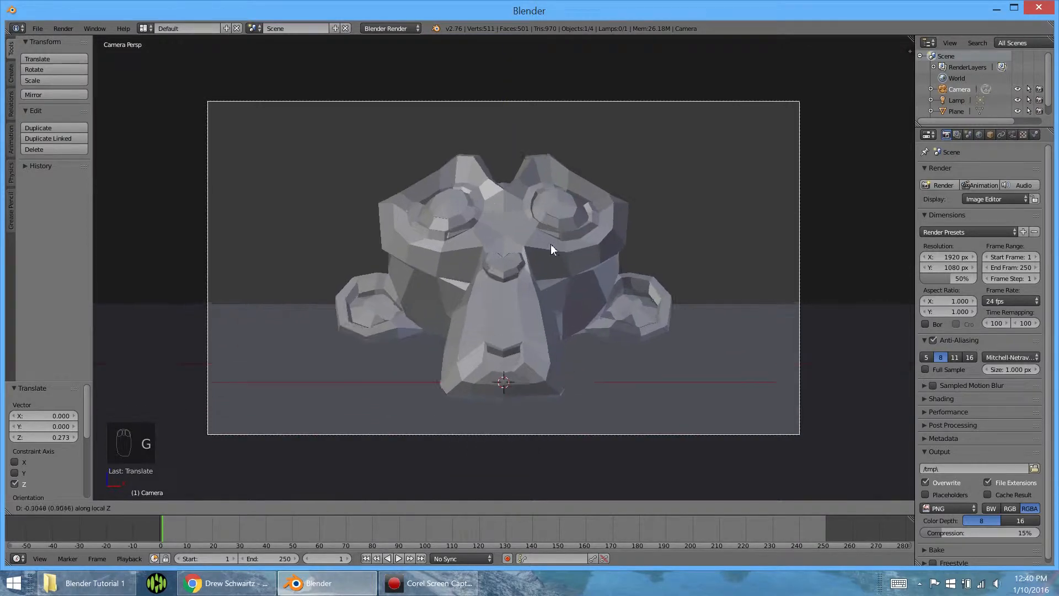
key("z")
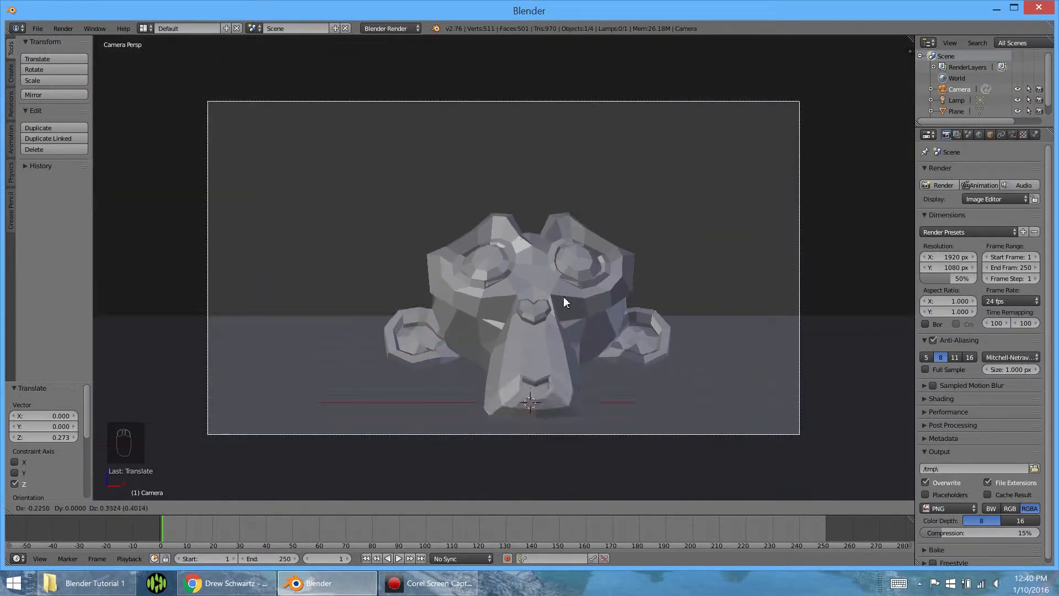
key("z")
left_click(534, 269)
Tilt the camera down towards the monkey by about -7.9 degrees around the global X axis
key("r")
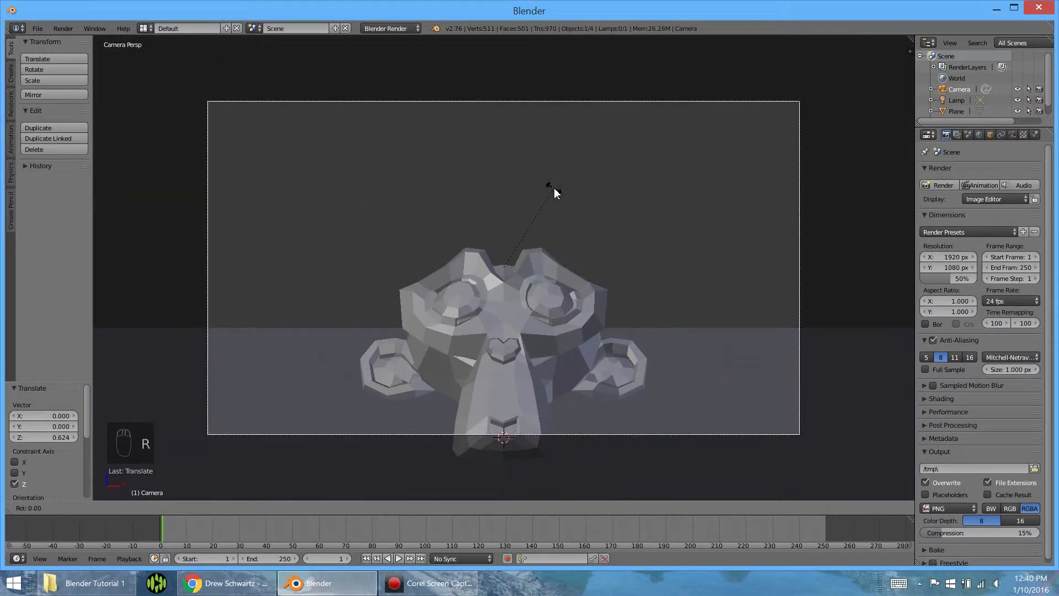
key("x")
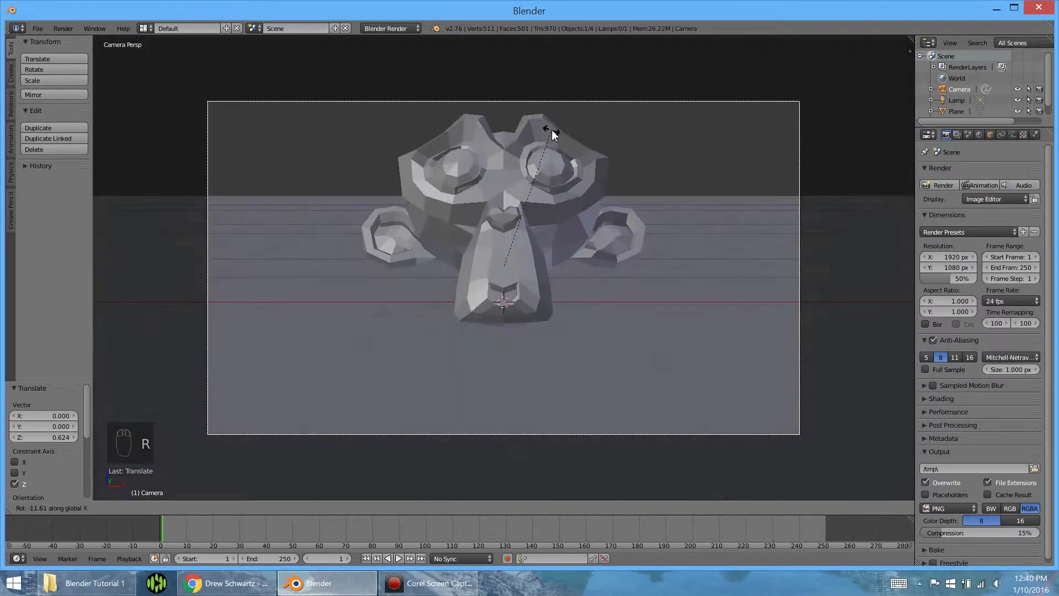
key("z")
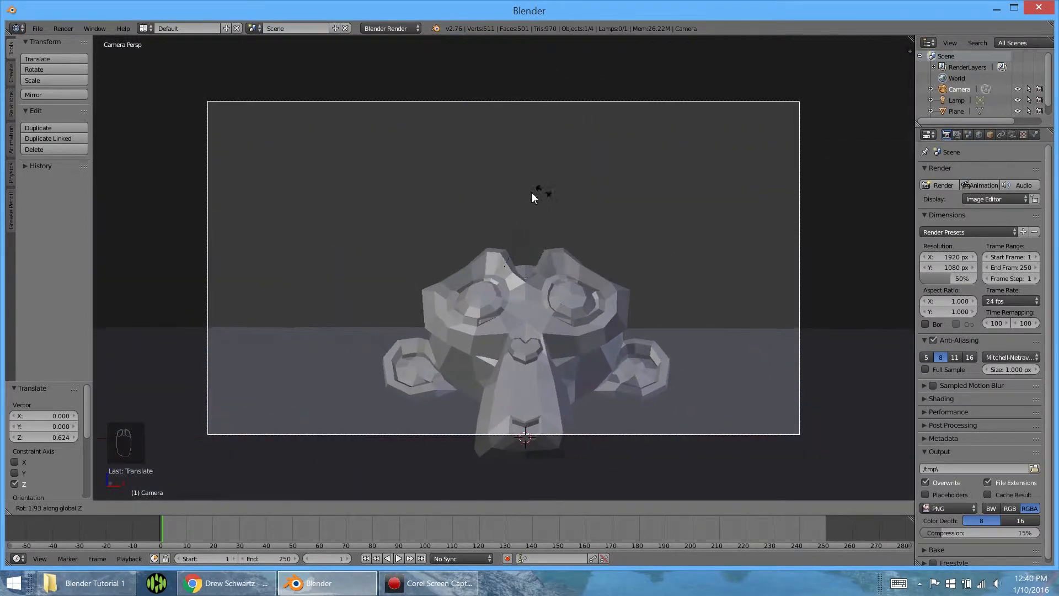
key("y")
key("x")
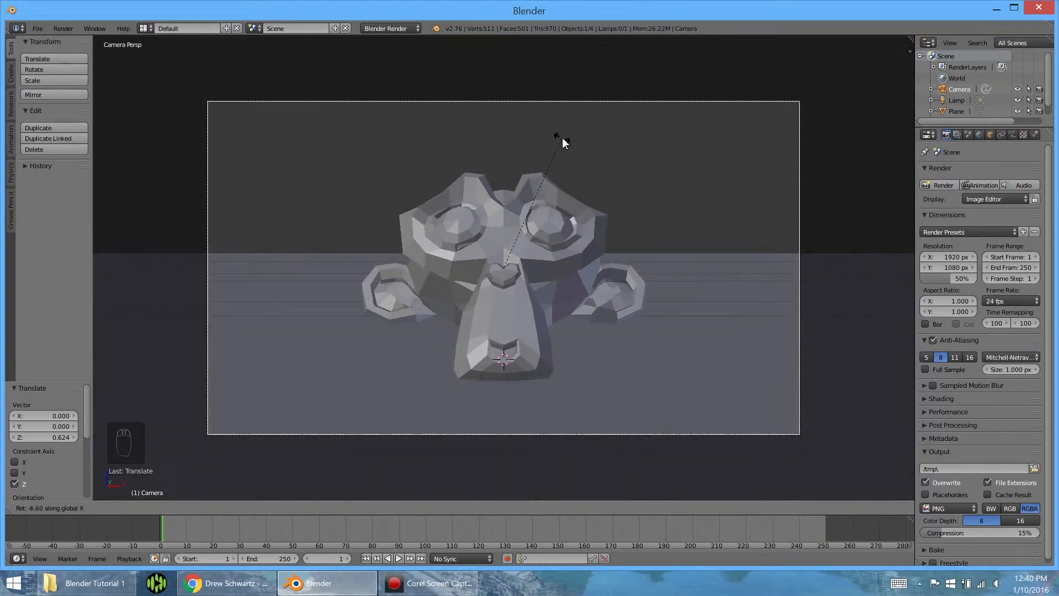
left_click(557, 144)
Tilt the camera back up about 2 degrees around the X axis and render the scene
key("r")
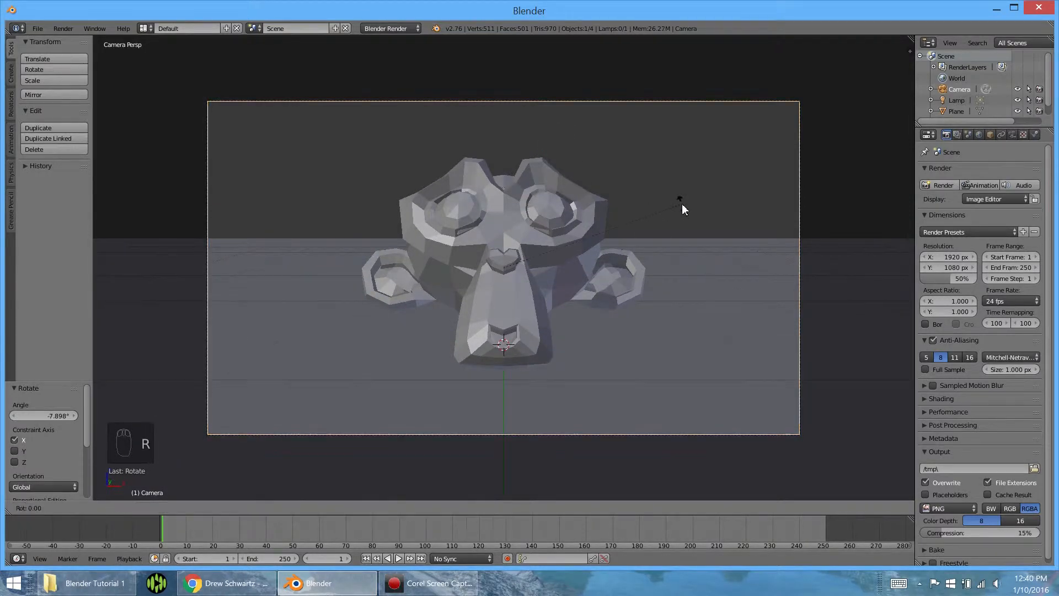
key("x")
left_click(679, 212)
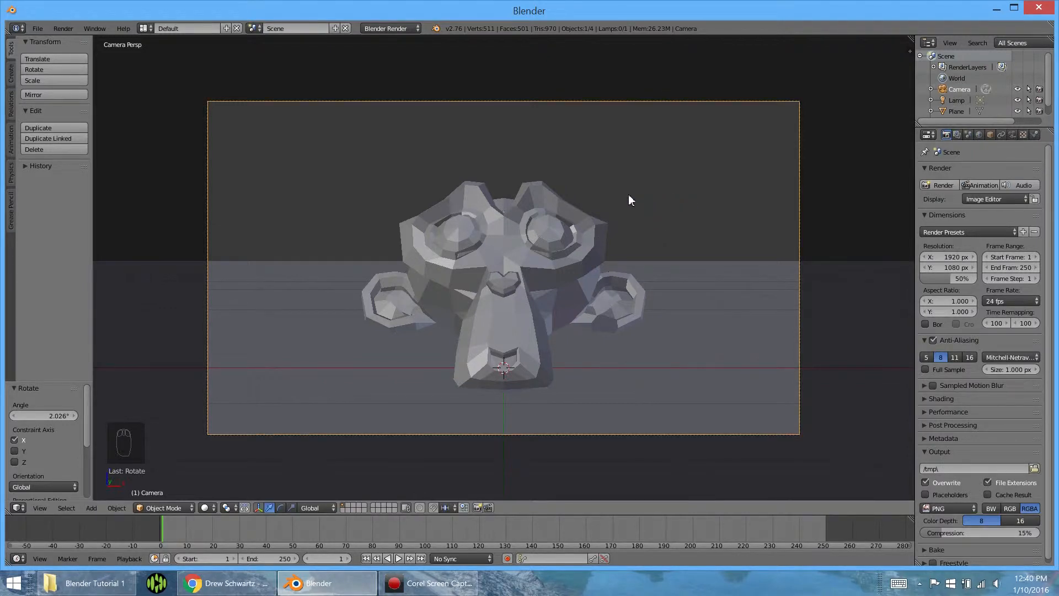
key("F12")
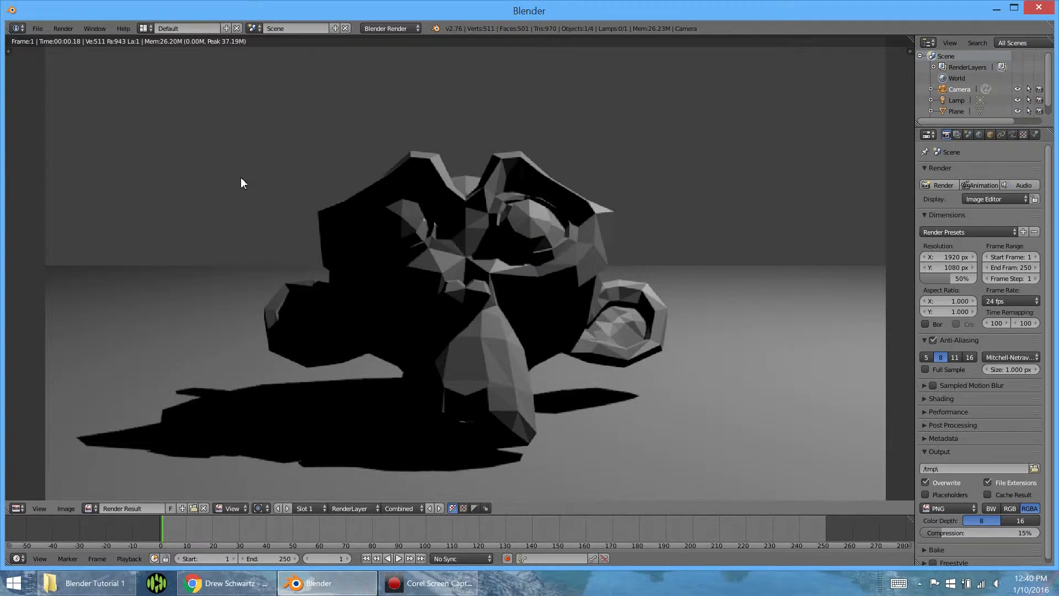
key("Escape")
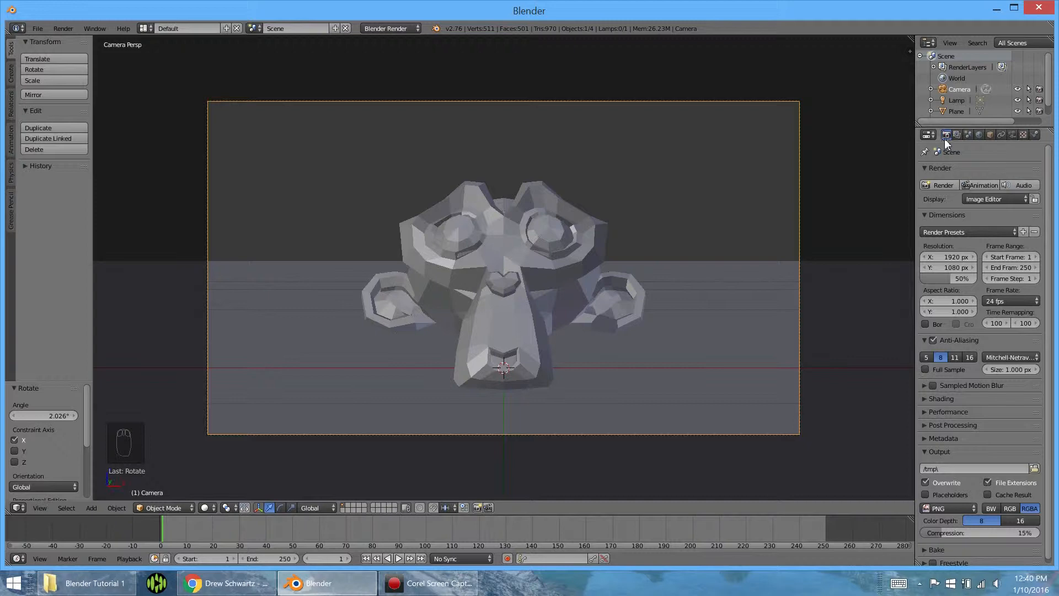
Set the world's horizon color to white and render the scene
left_click(979, 134)
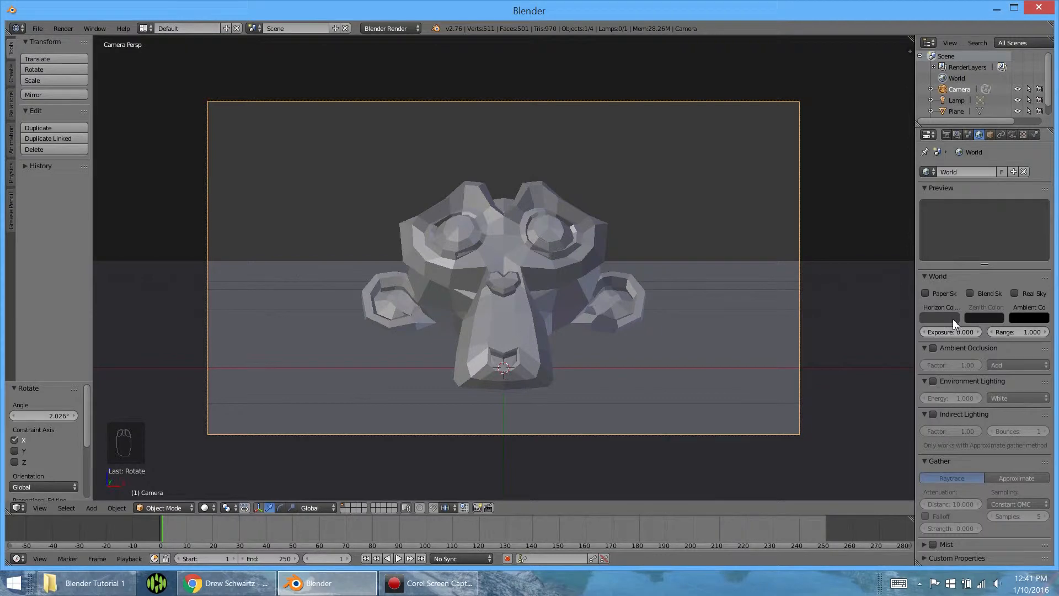
left_click(929, 320)
left_click_drag(955, 222, 952, 173)
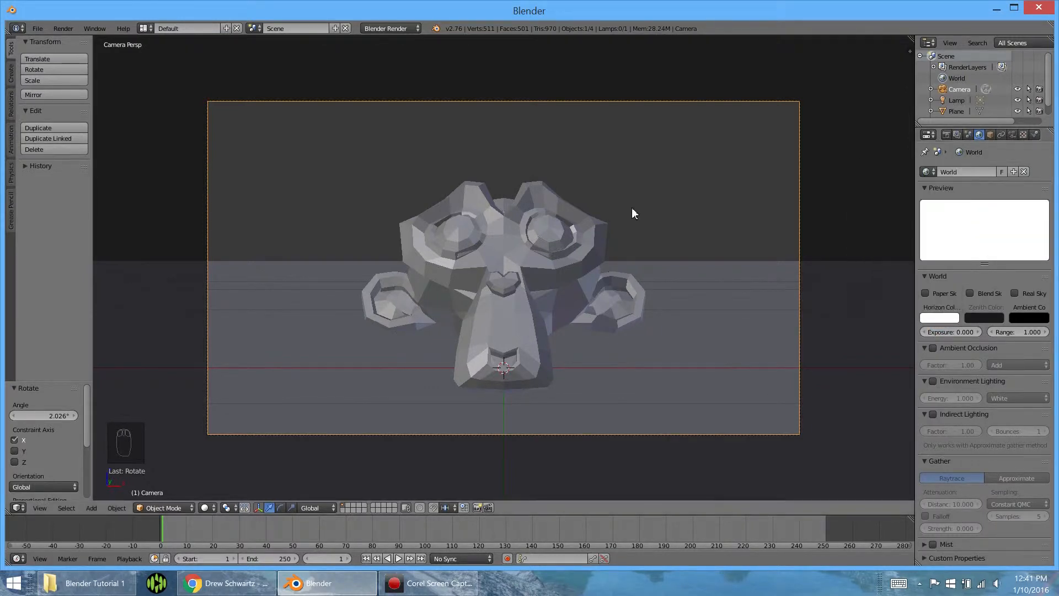
middle_click_drag(426, 193, 402, 192)
key("KP_0")
key("F12")
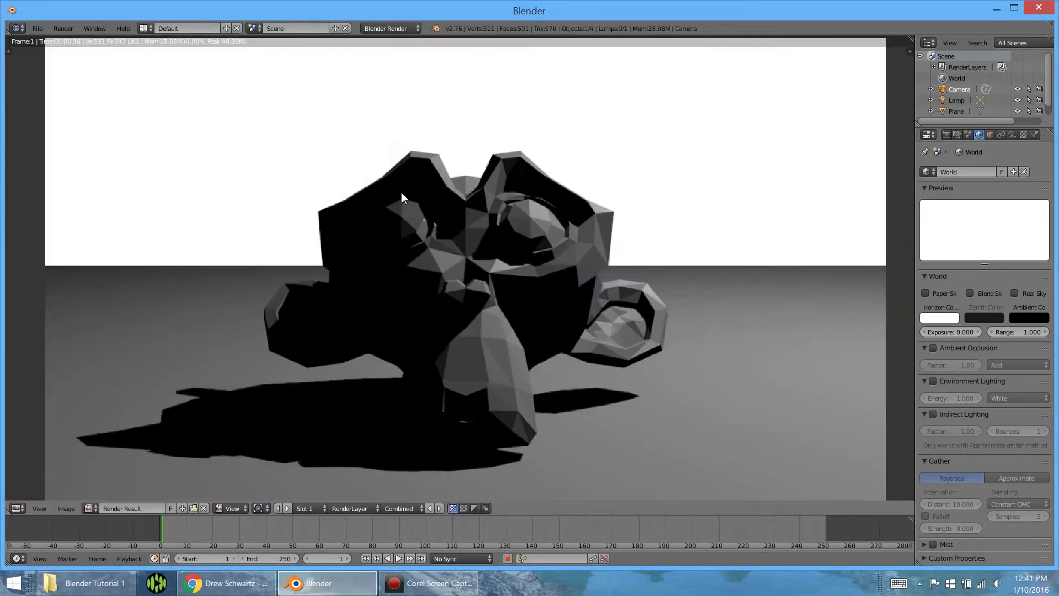
scroll(385, 181, "down", 1)
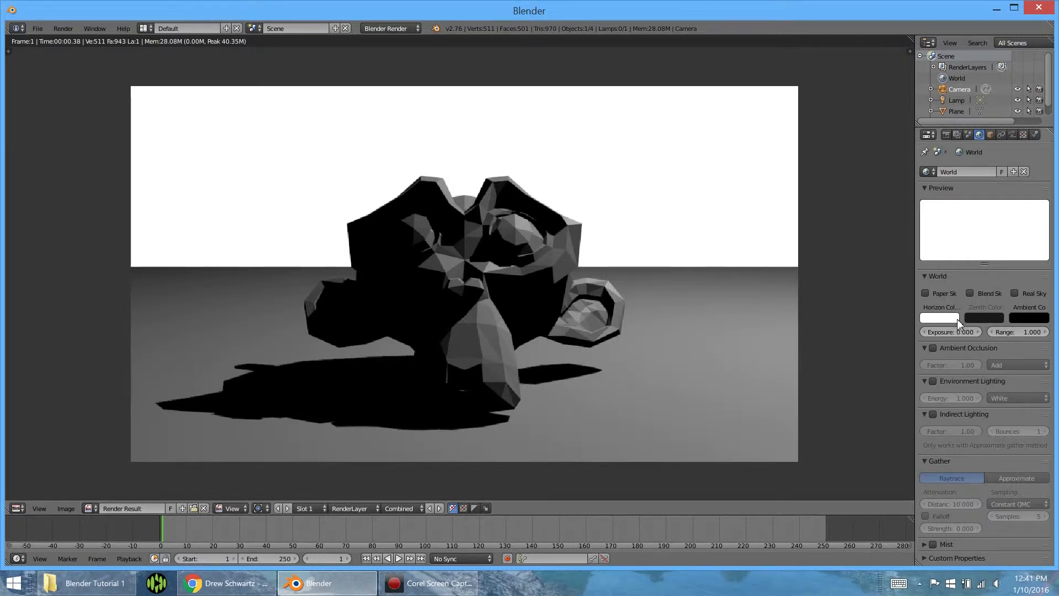
Enable Ambient Occlusion for the world and render the scene to examine its shading up close
left_click(933, 348)
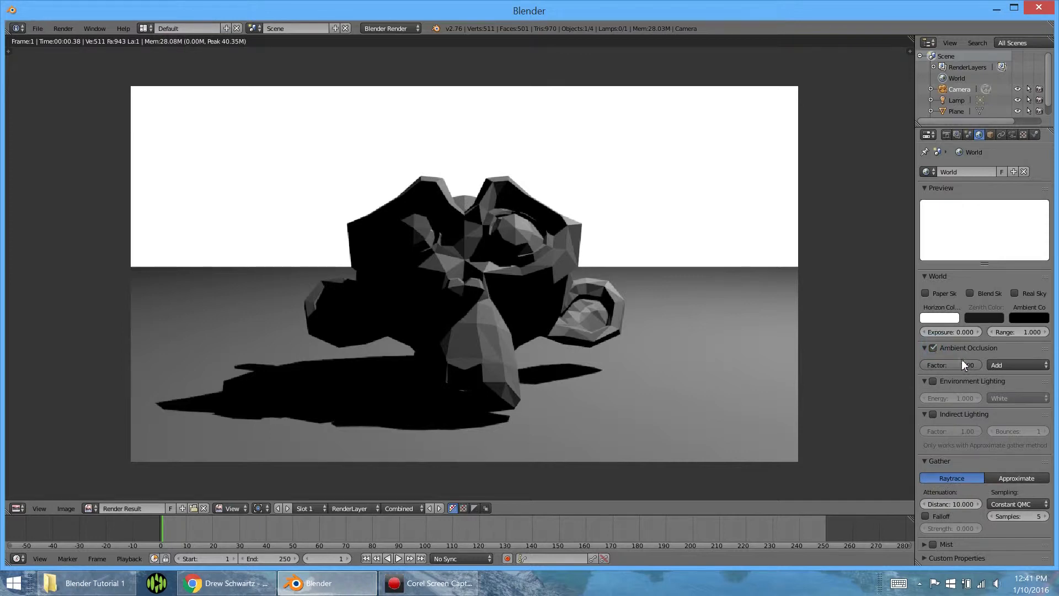
key("F12")
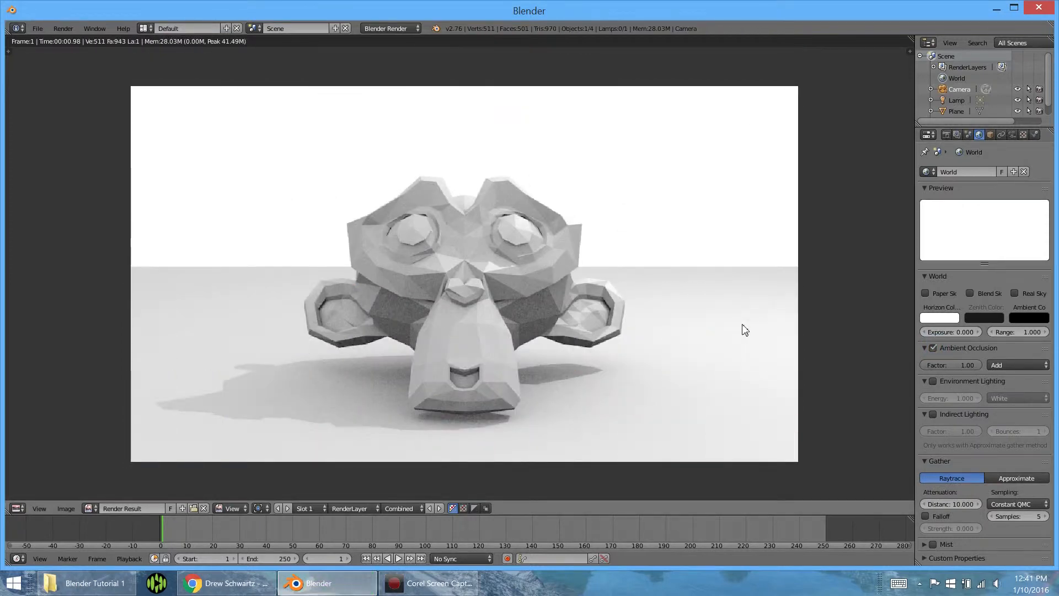
left_click(562, 319)
scroll(561, 319, "up", 5)
scroll(548, 319, "down", 4)
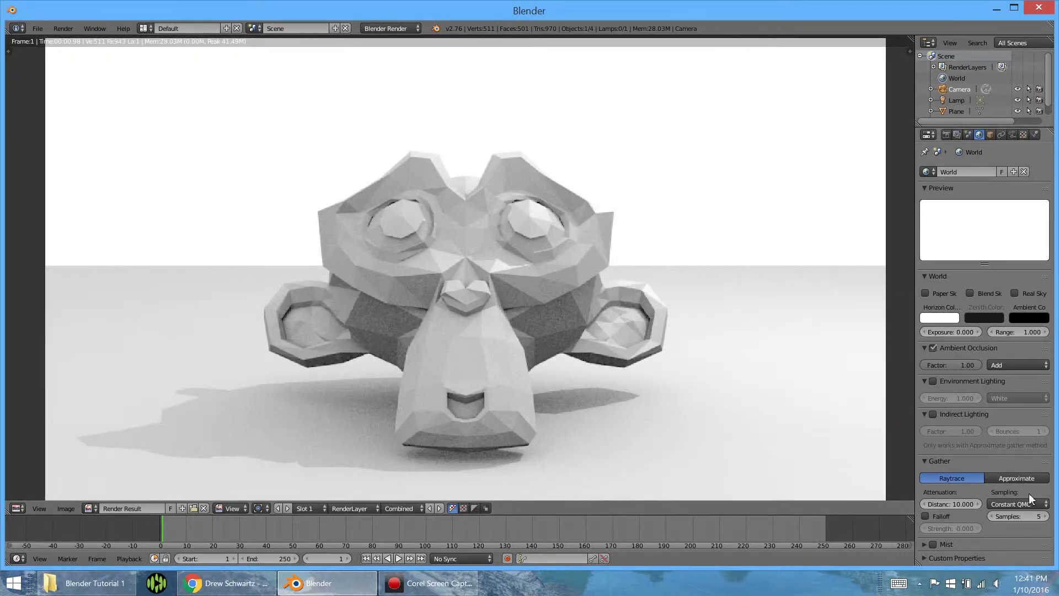
Set the world's gather samples to 10, render the scene again, and examine the result before returning to the camera view
left_click(1045, 516)
left_click(1046, 516)
left_click(1047, 515)
left_click(1046, 516)
left_click(1046, 516)
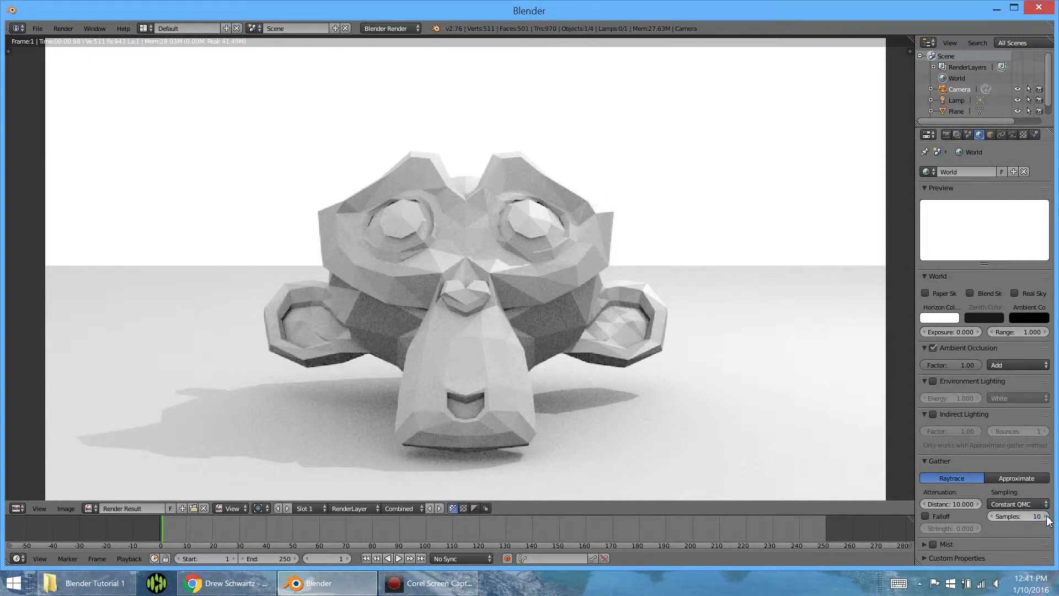
left_click(611, 310)
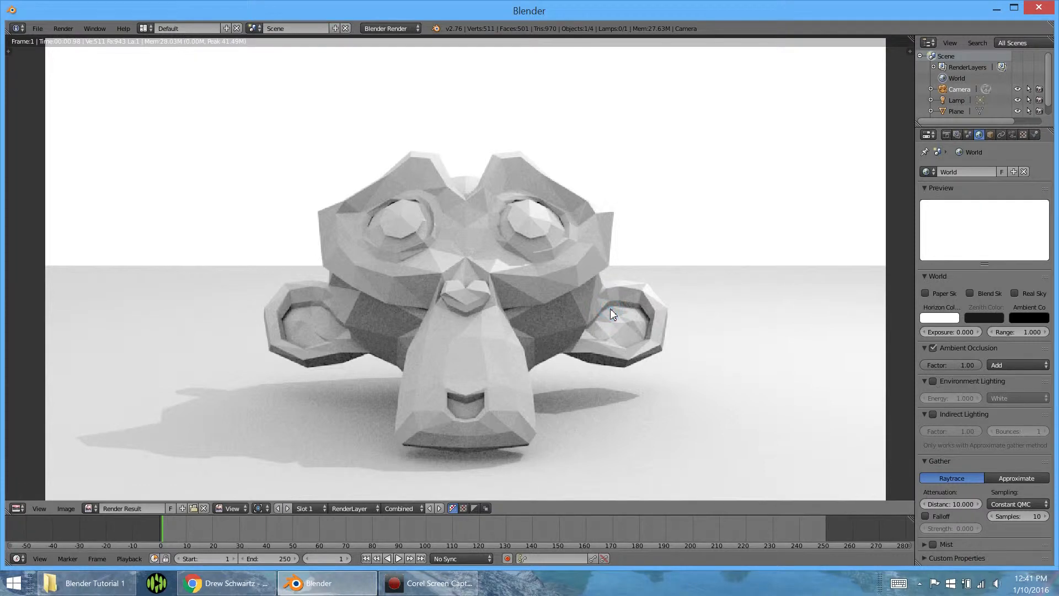
key("F12")
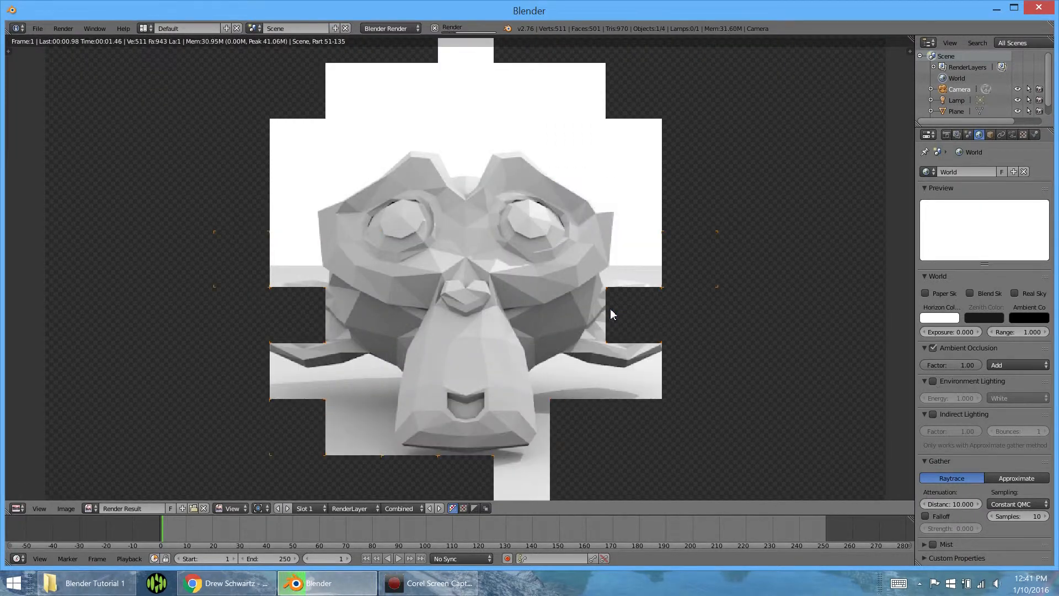
scroll(475, 371, "up", 2)
middle_click_drag(362, 379, 291, 332)
scroll(343, 265, "down", 3)
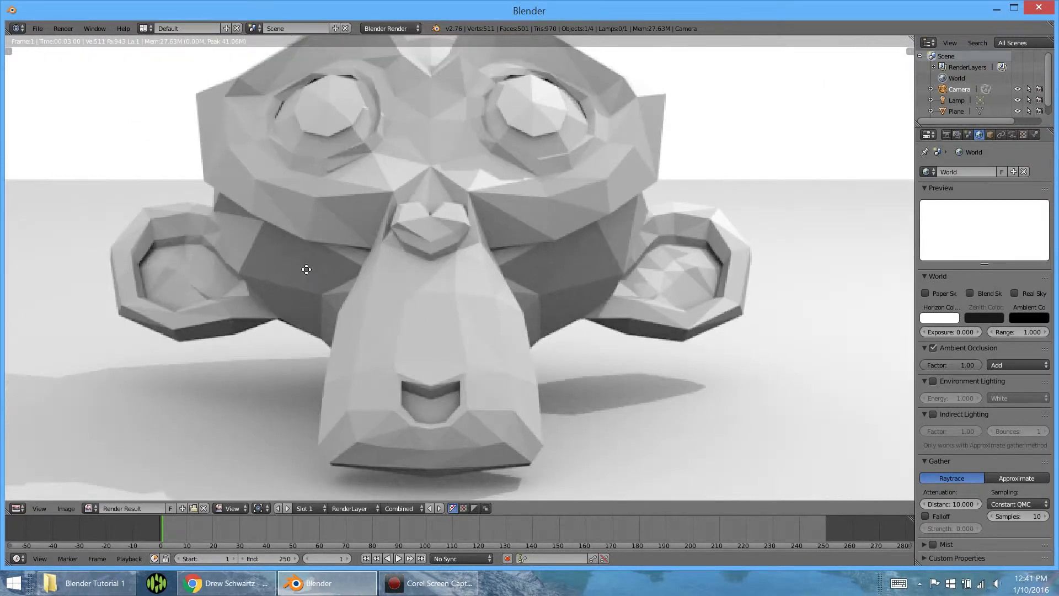
scroll(306, 269, "down", 2)
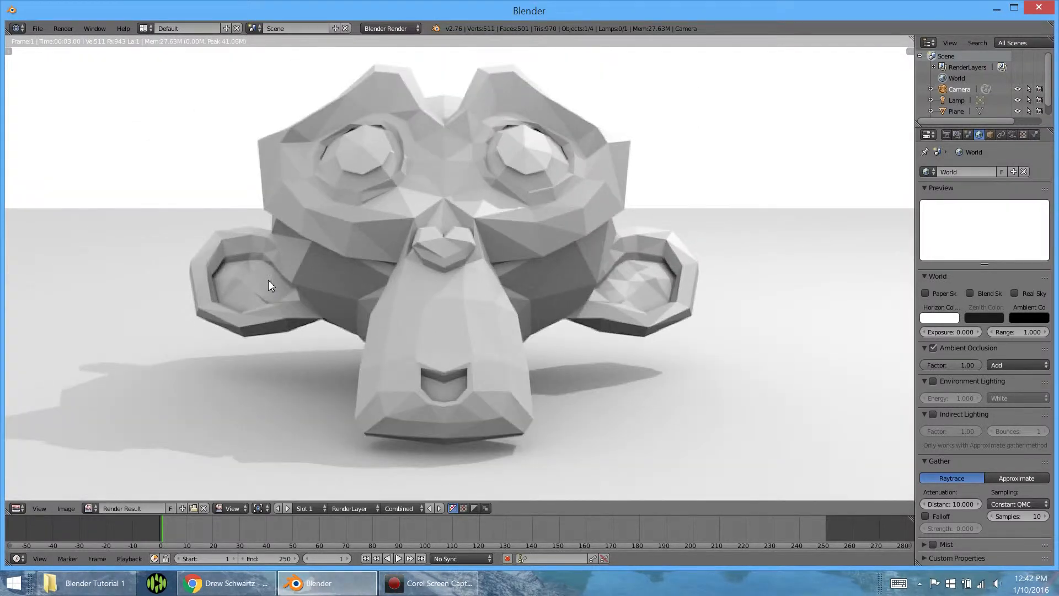
scroll(268, 279, "down", 3)
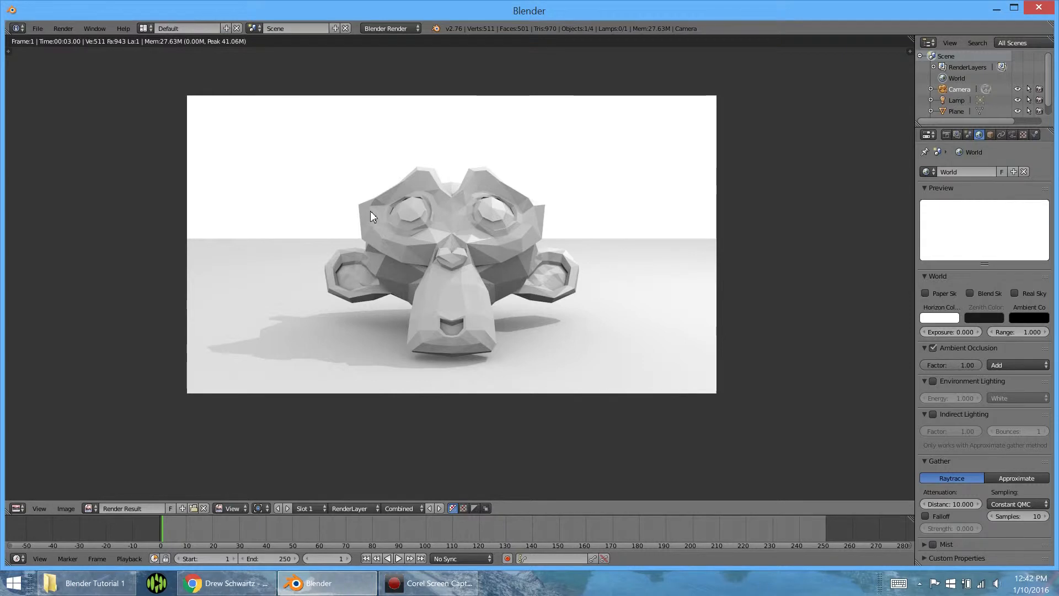
key("Escape")
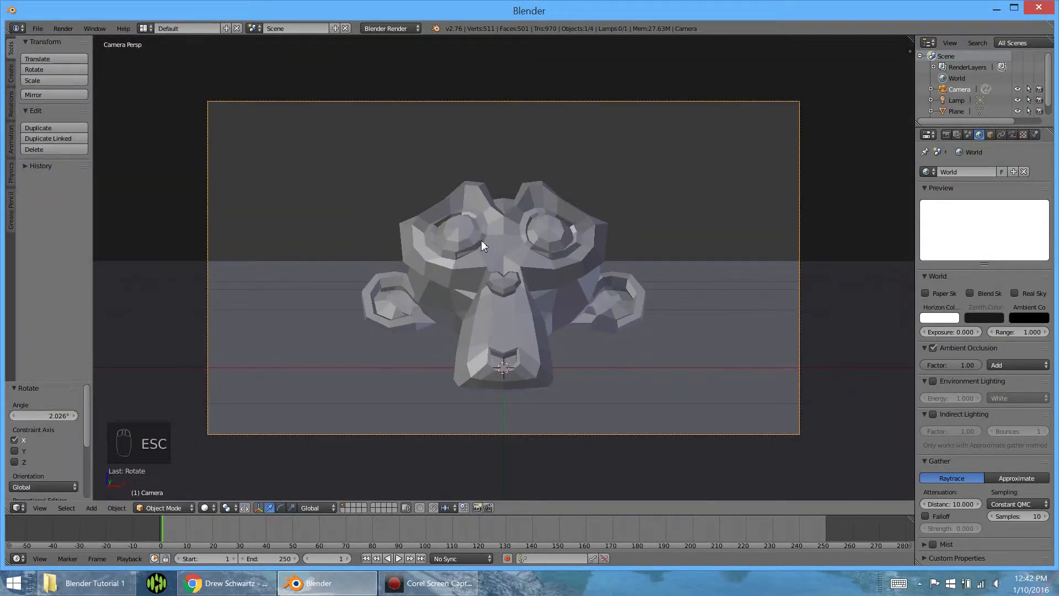
Select the monkey and add a new material to it
right_click(502, 234)
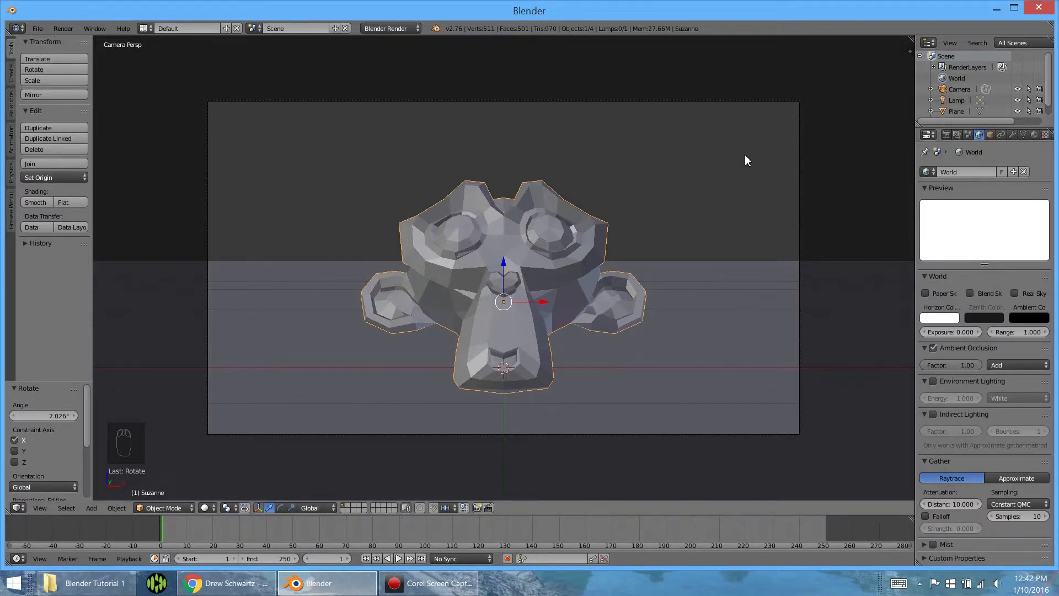
right_click(799, 172)
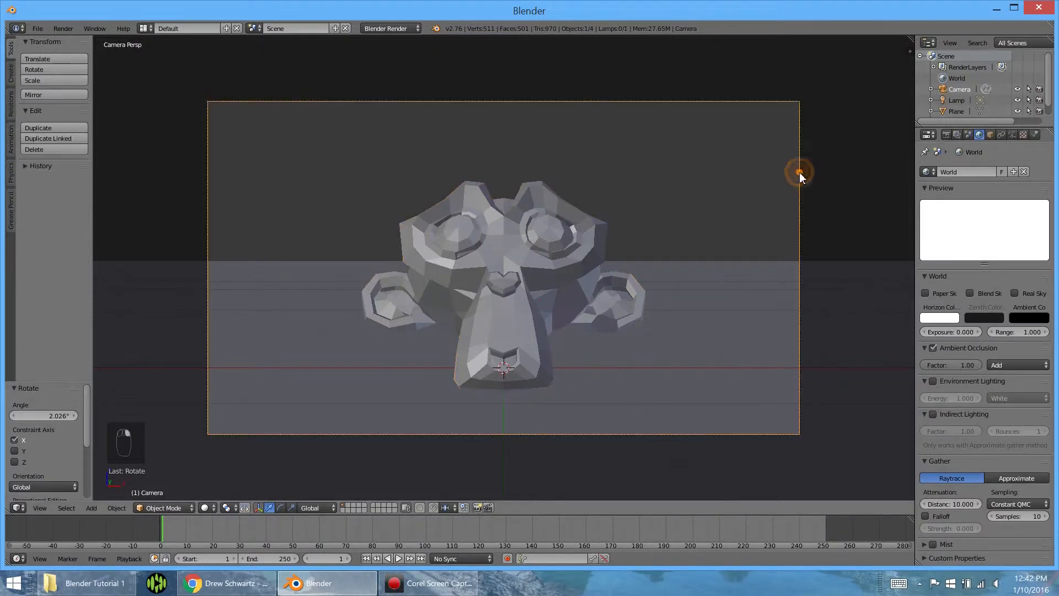
right_click(586, 251)
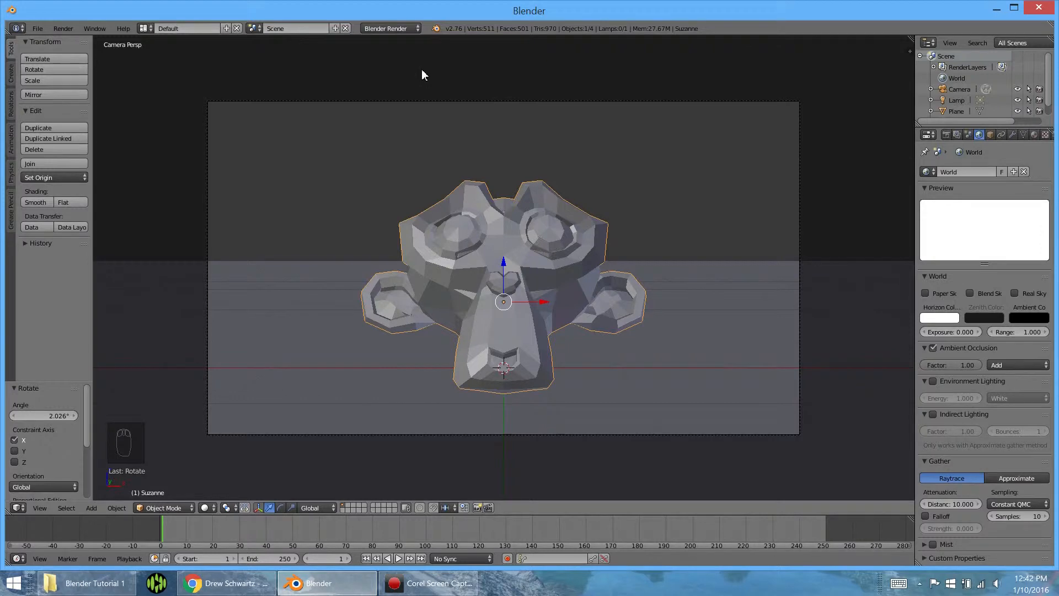
left_click(1035, 136)
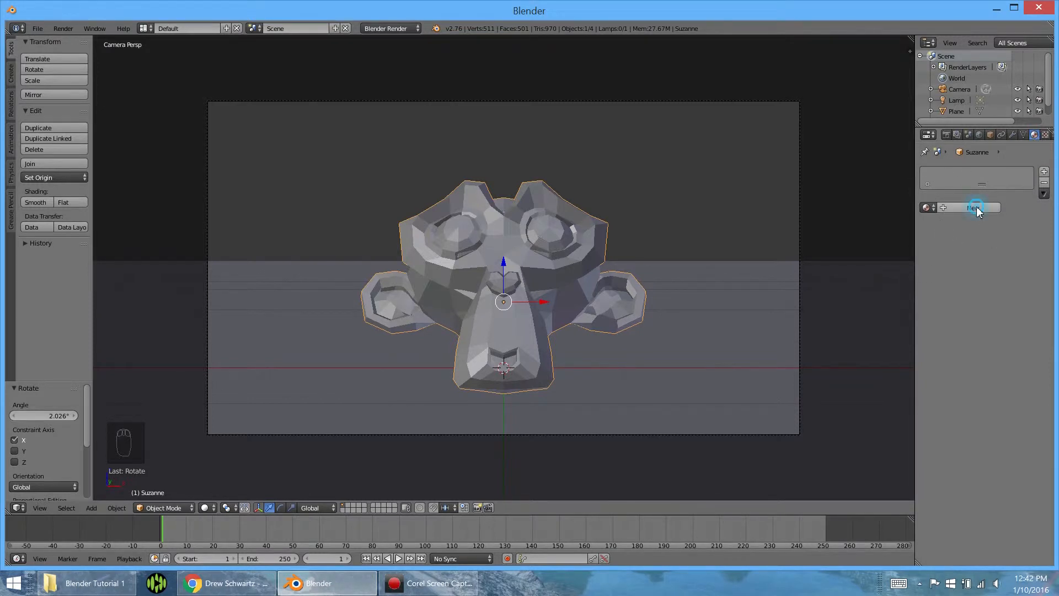
left_click(945, 208)
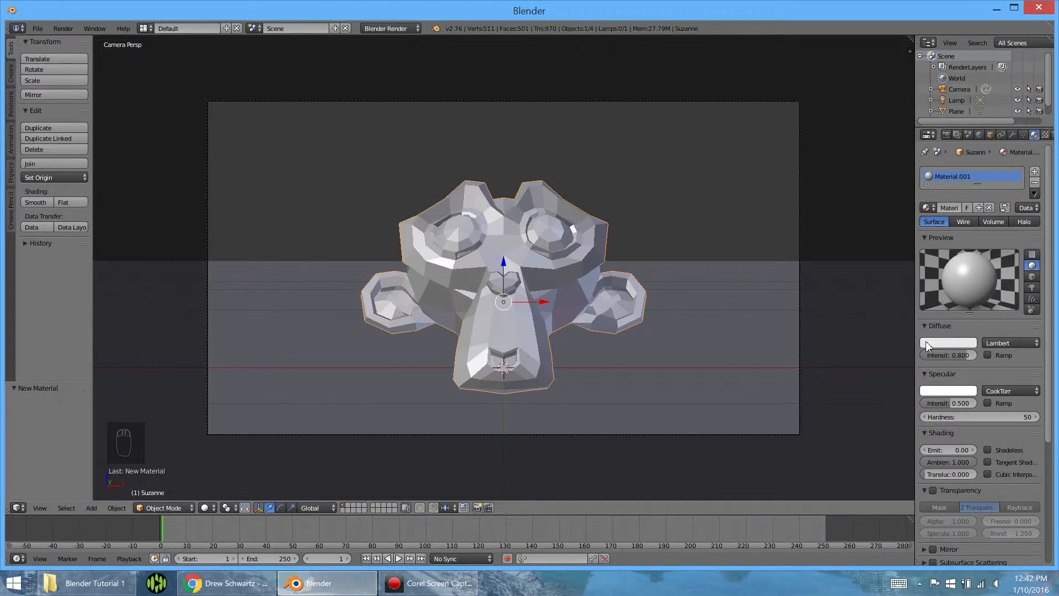
Set the monkey material's diffuse color to a bright blue and render the scene to examine it up close
left_click(952, 343)
left_click(952, 344)
left_click(945, 343)
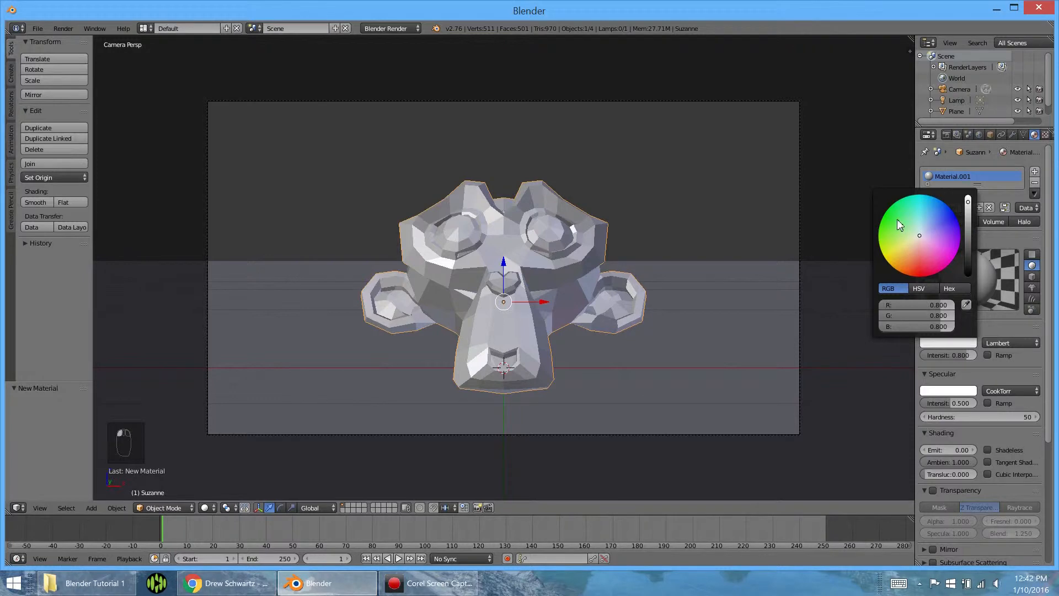
mouse_move(921, 237)
left_mouse_down()
mouse_move(957, 244)
mouse_move(950, 260)
mouse_move(906, 263)
left_mouse_up()
mouse_move(968, 203)
left_mouse_down()
mouse_move(969, 263)
mouse_move(968, 196)
left_mouse_up()
left_click_drag(934, 257, 941, 210)
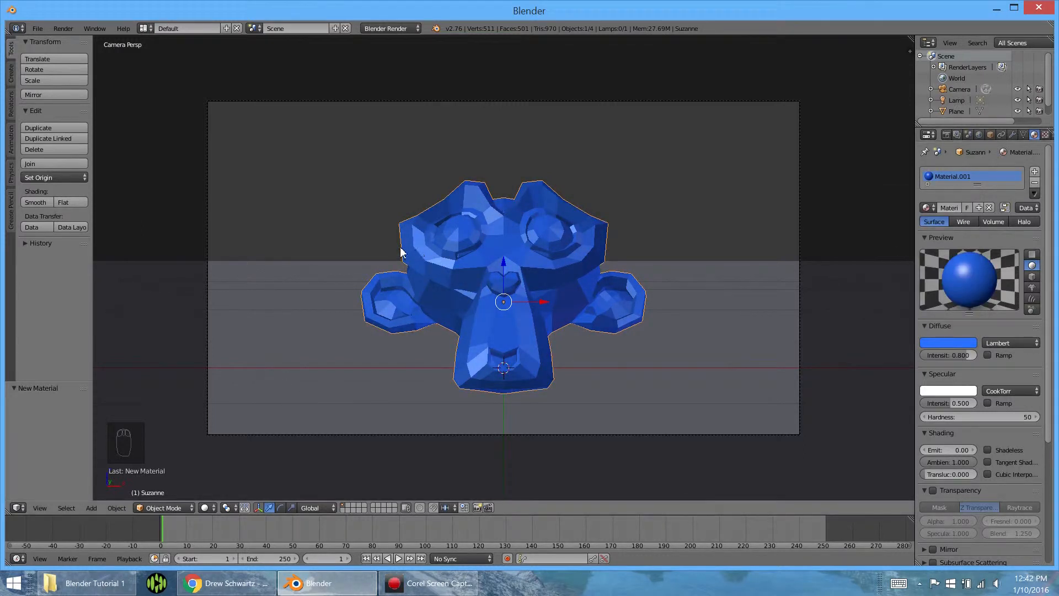
key("F12")
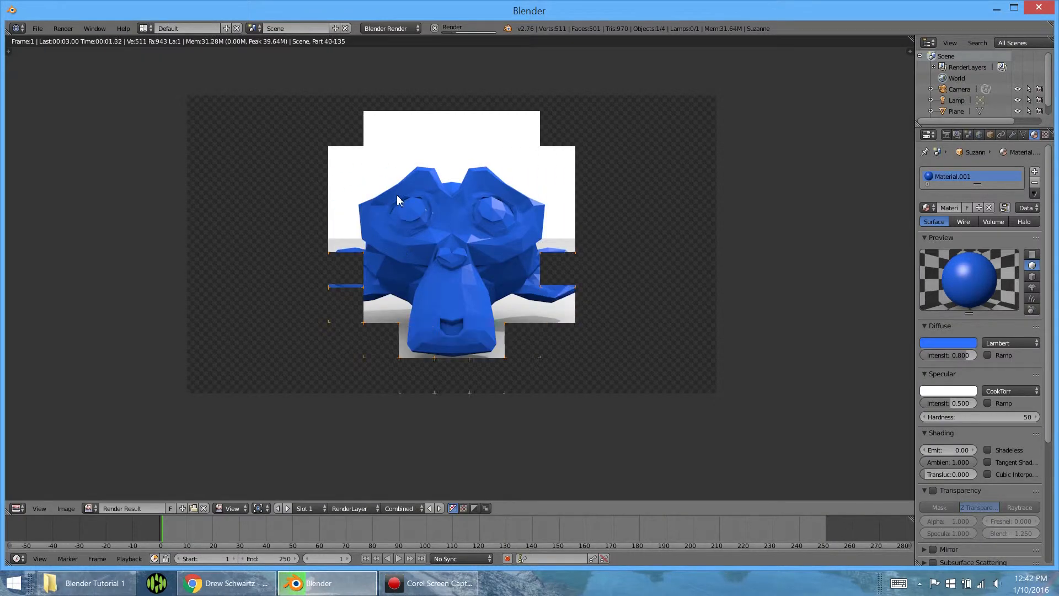
scroll(385, 188, "up", 5)
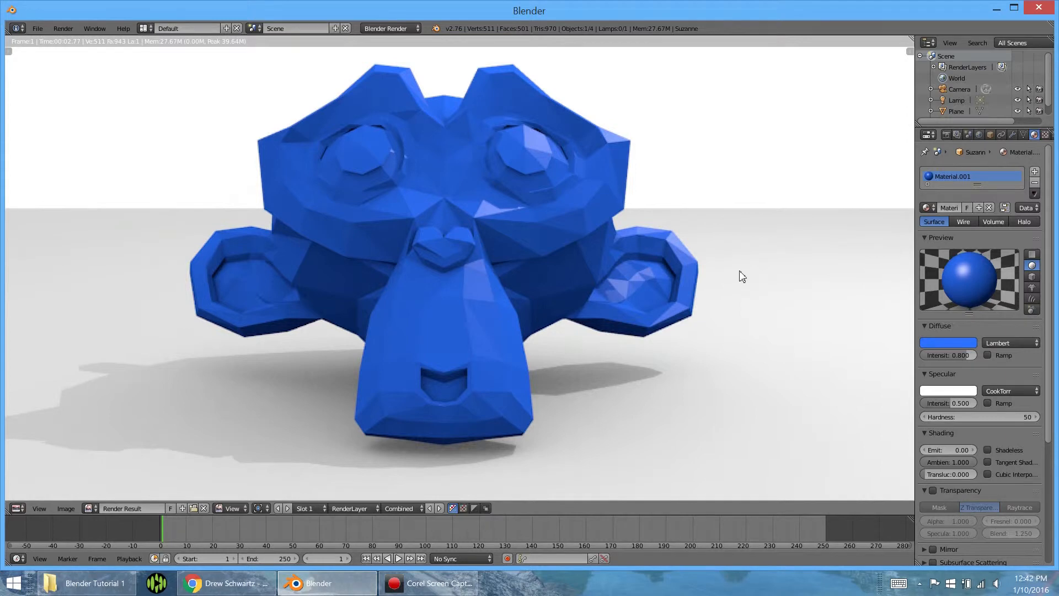
Test the monkey material with an Emit value of 2 in a render, and reset Emit to 0
scroll(962, 402, "down", 3)
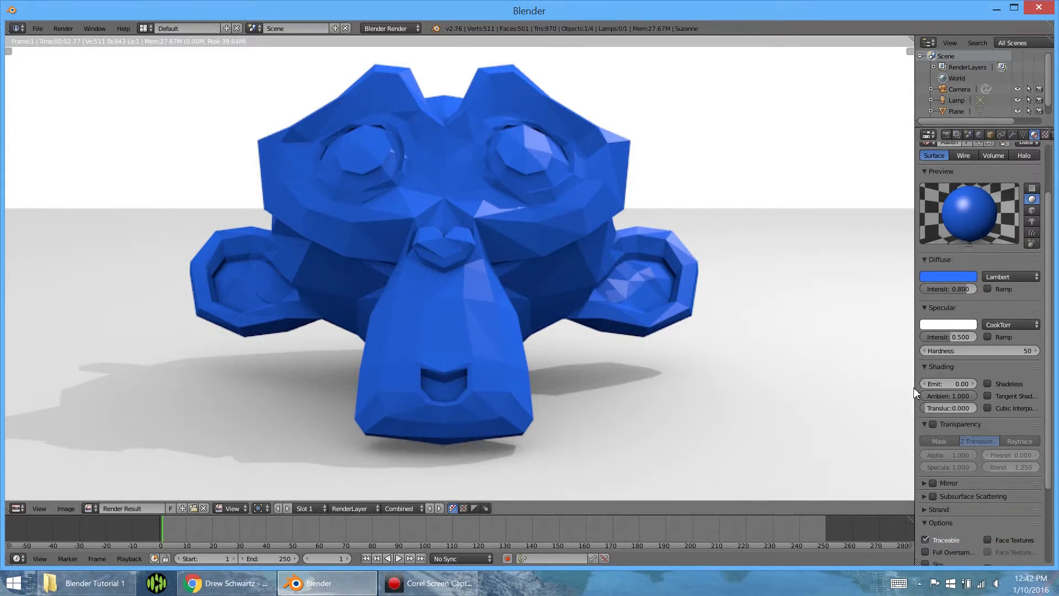
left_click_drag(914, 386, 897, 386)
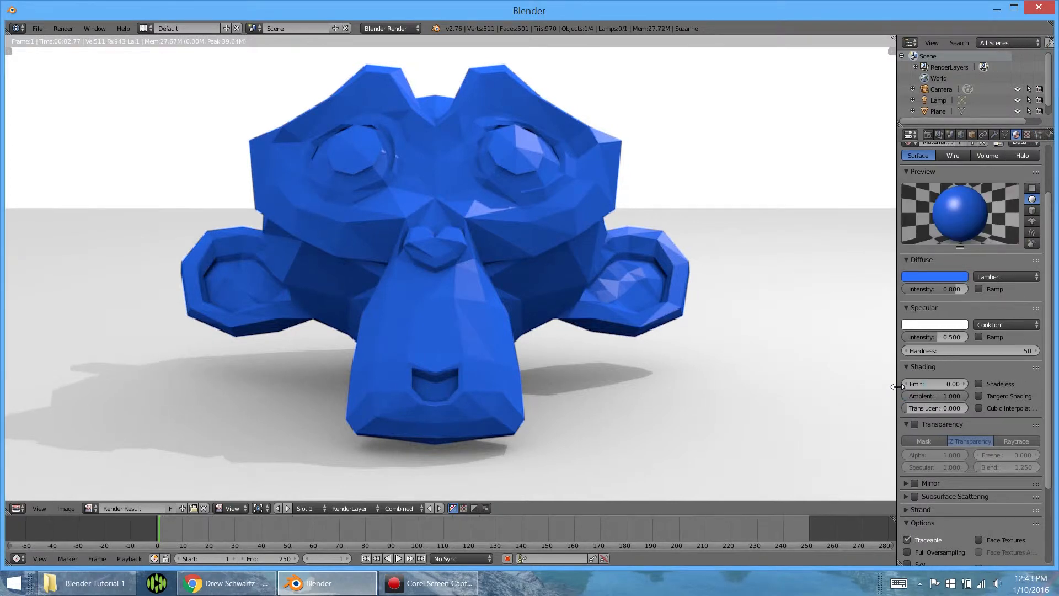
left_click(933, 385)
type("2")
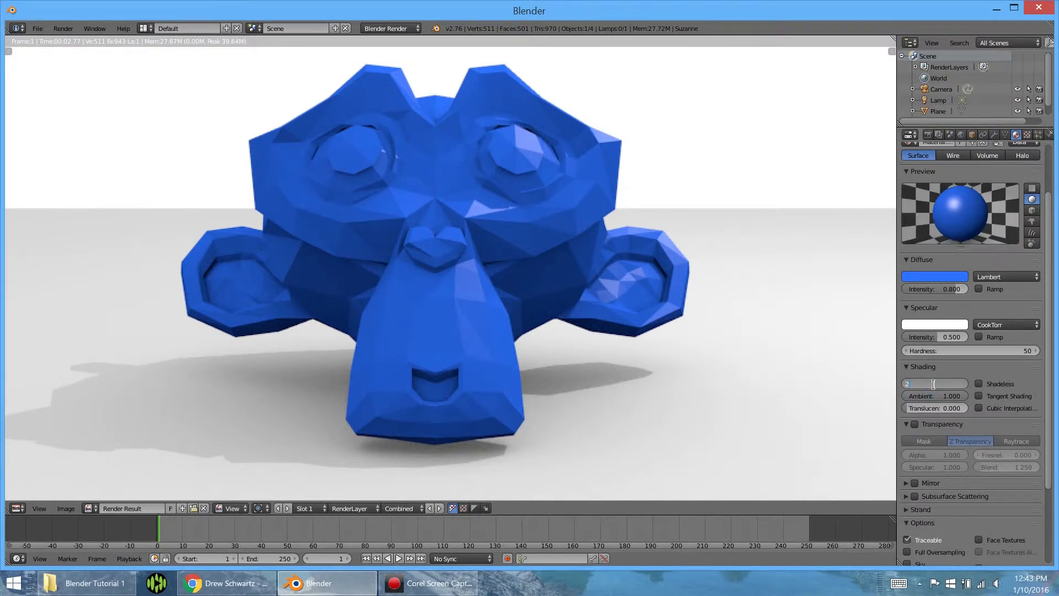
key("Return")
key("F12")
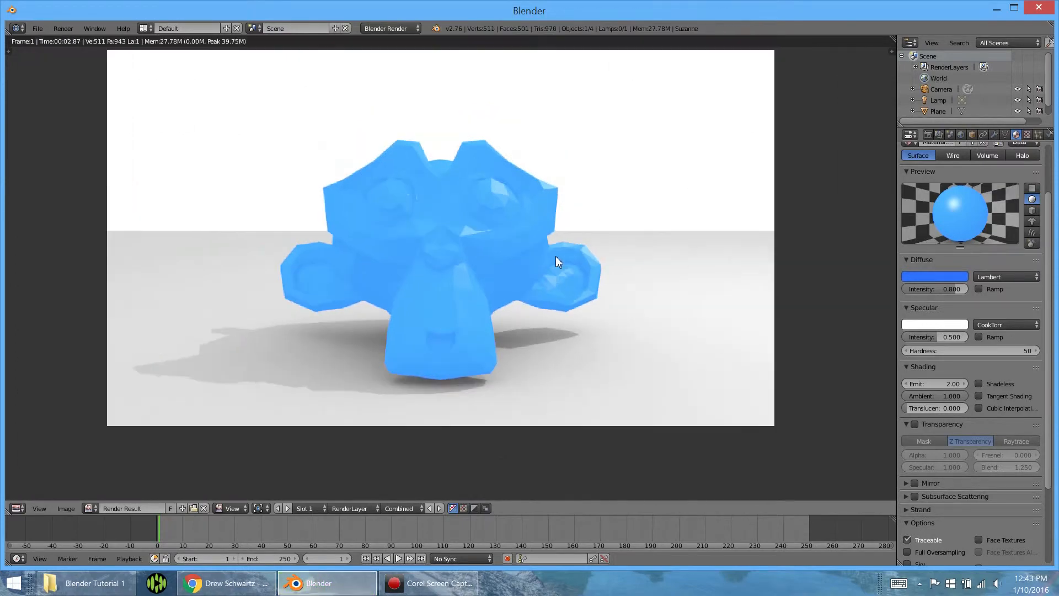
scroll(461, 256, "down", 1)
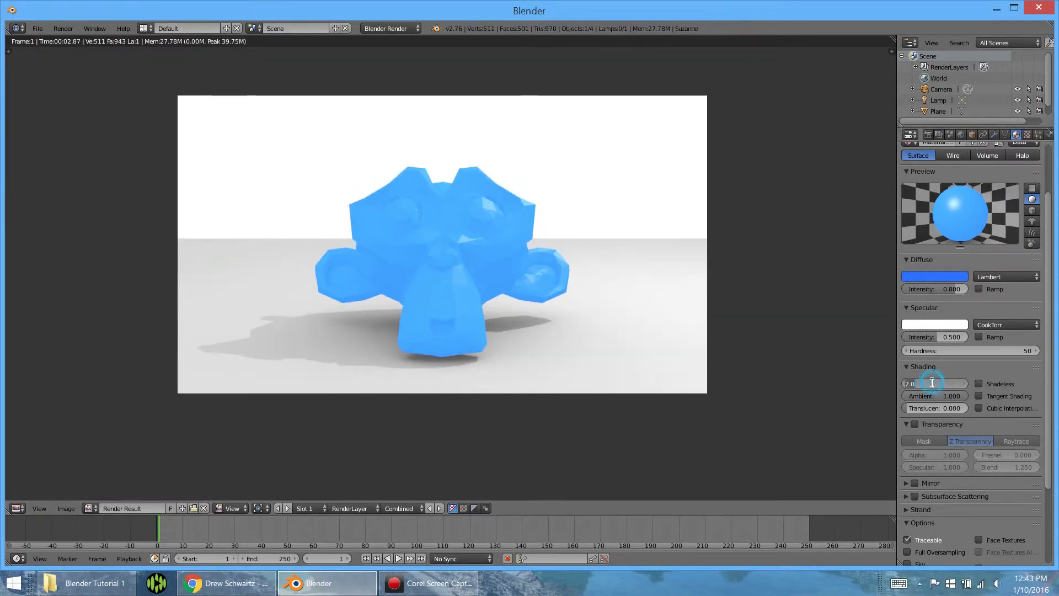
type("0")
key("Return")
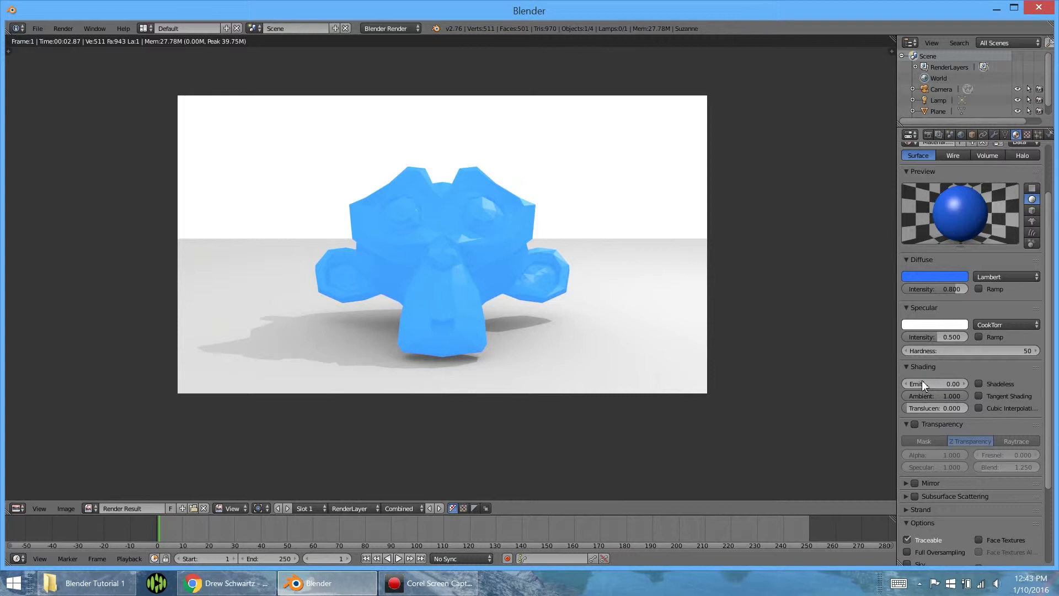
Enable Z Transparency on the material and render the scene with the alpha lowered to 0
left_click(916, 425)
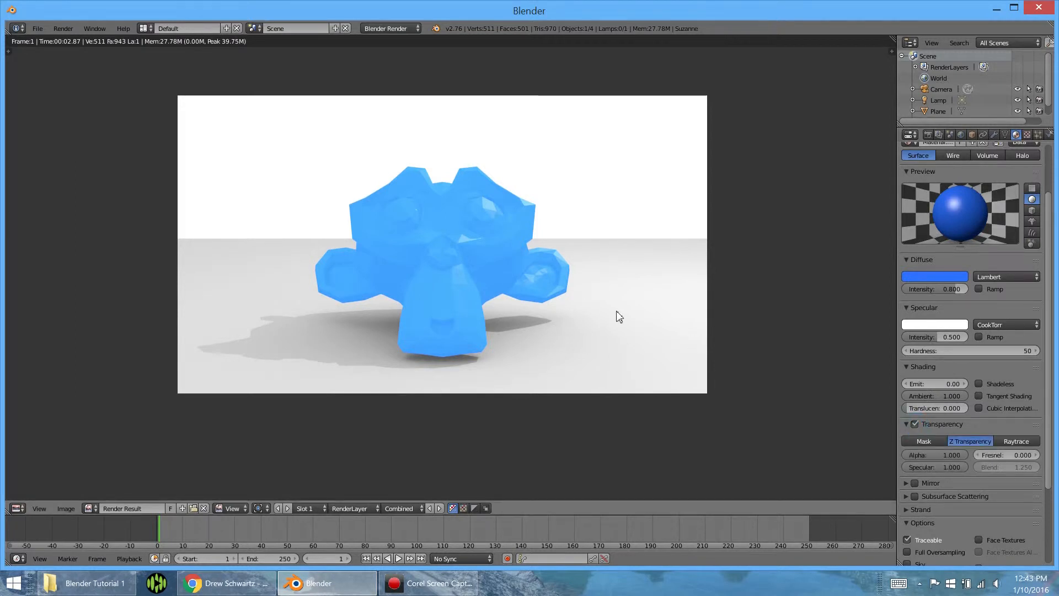
key("F12")
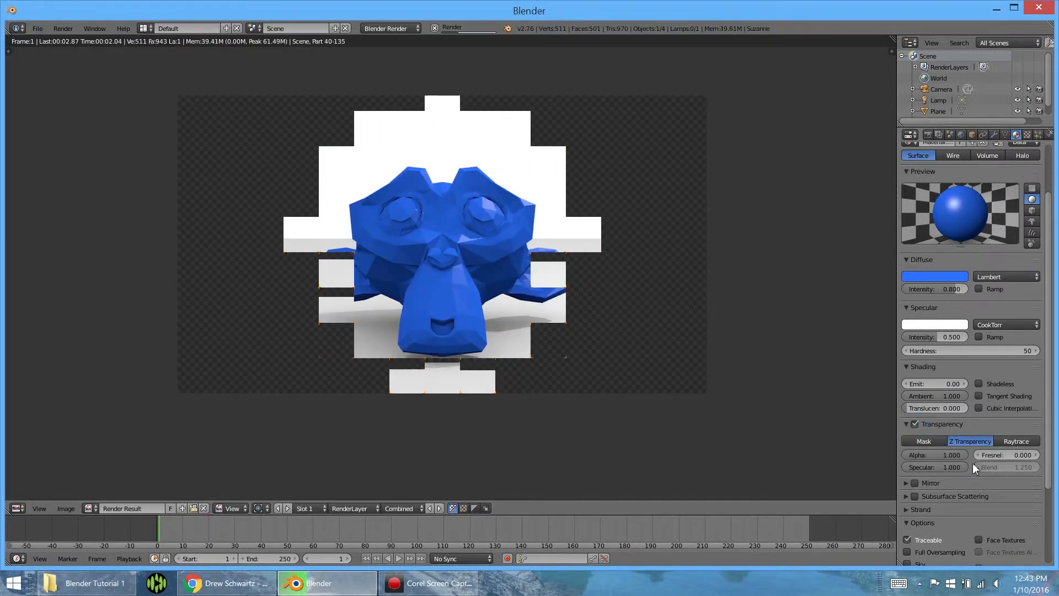
left_click_drag(954, 455, 927, 455)
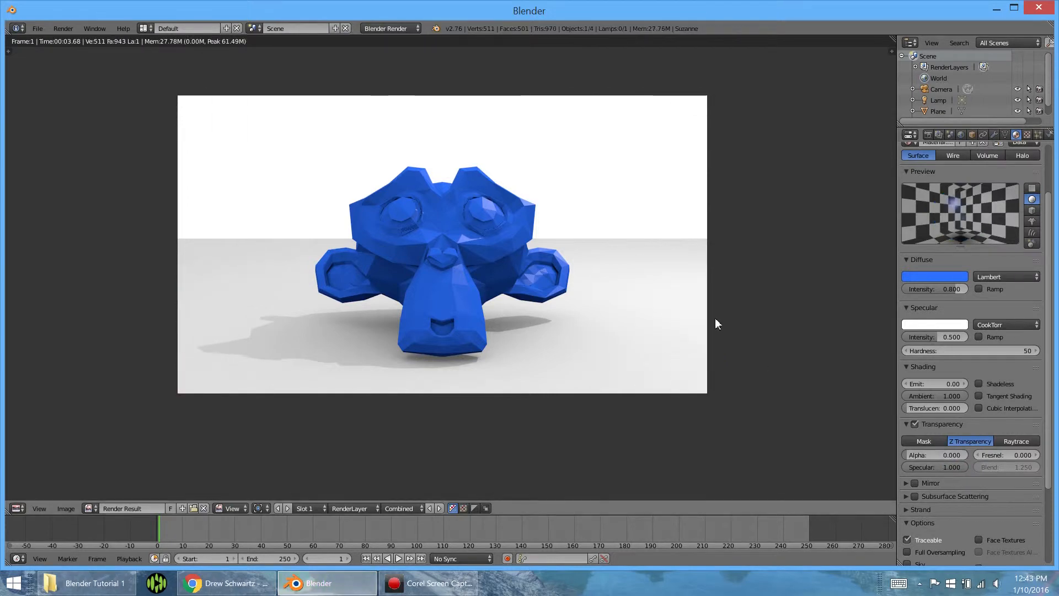
key("F12")
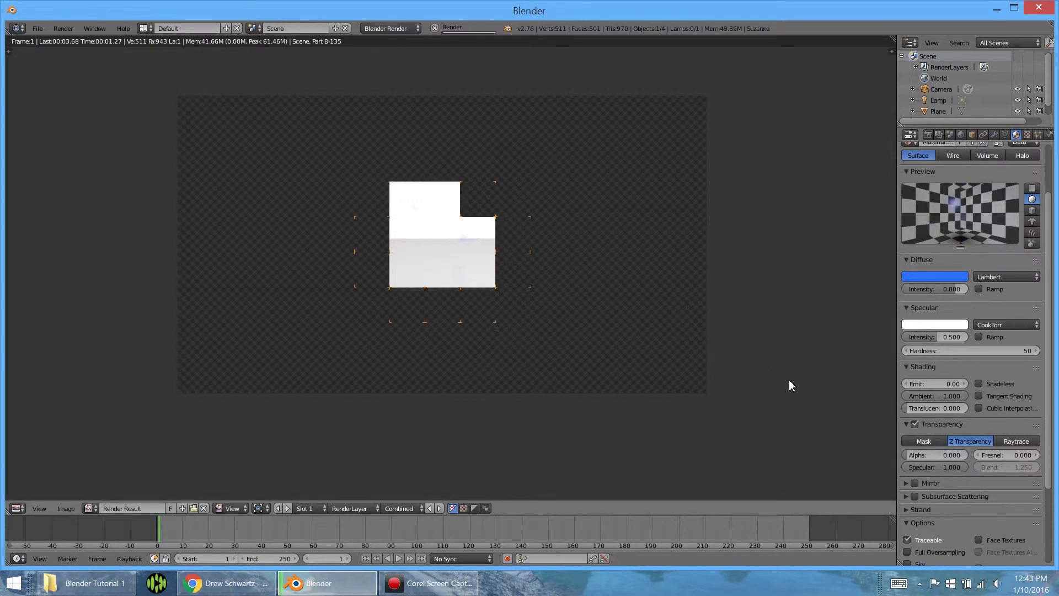
key("Escape")
Render the monkey with alpha at about 0.527 and a monkey-shaped material preview, and turn the material's transparency off
left_click_drag(925, 456, 958, 455)
key("F12")
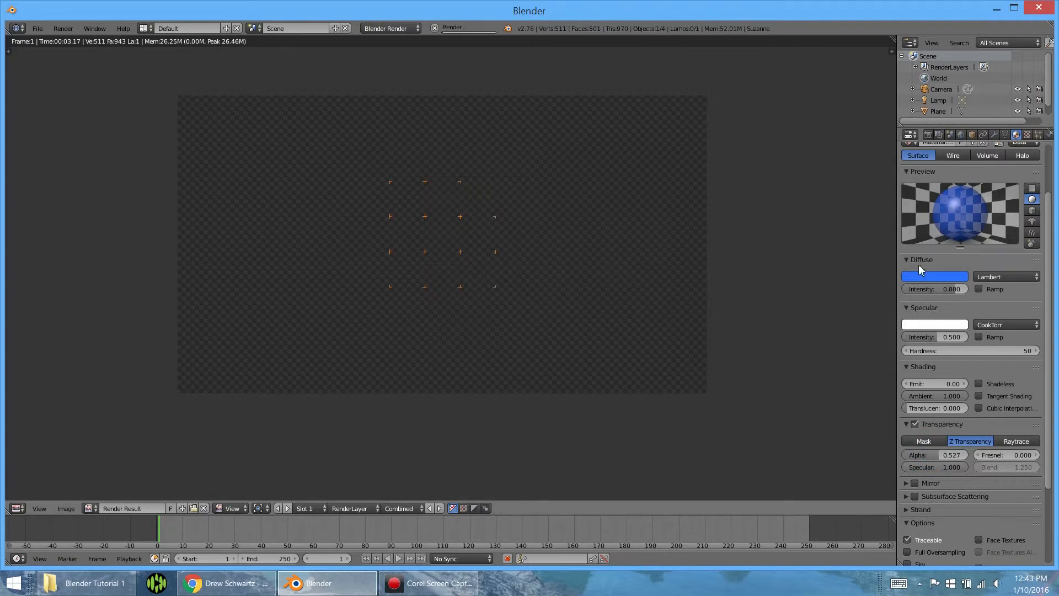
left_click(1038, 223)
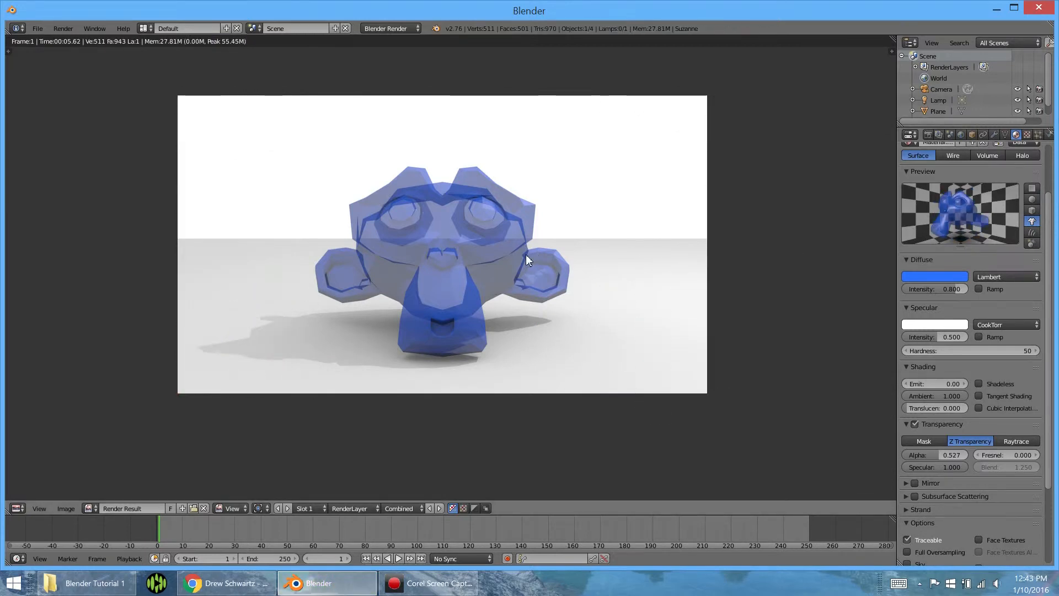
key("Escape")
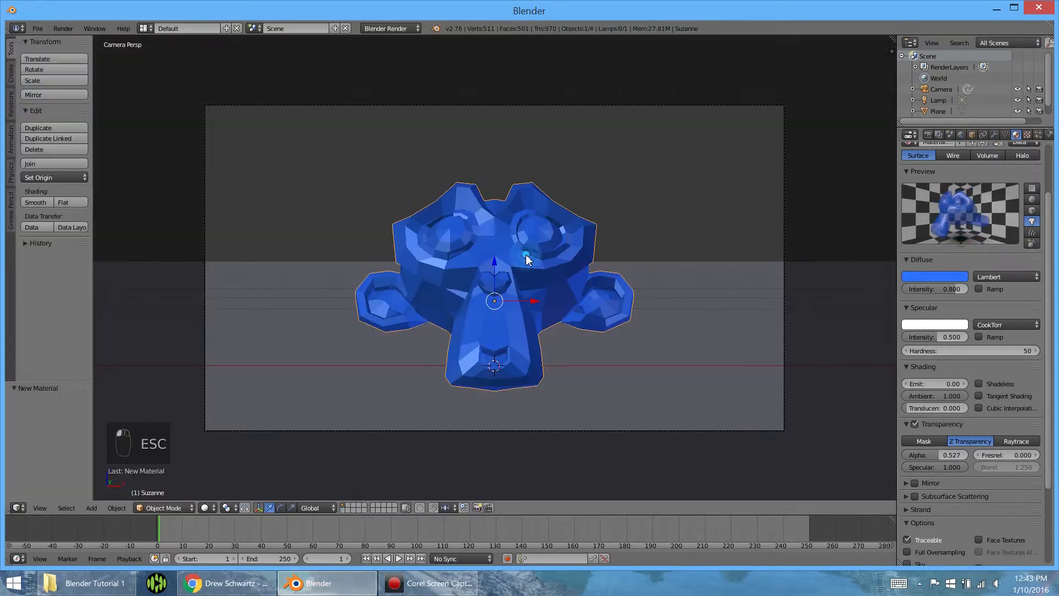
left_click(915, 424)
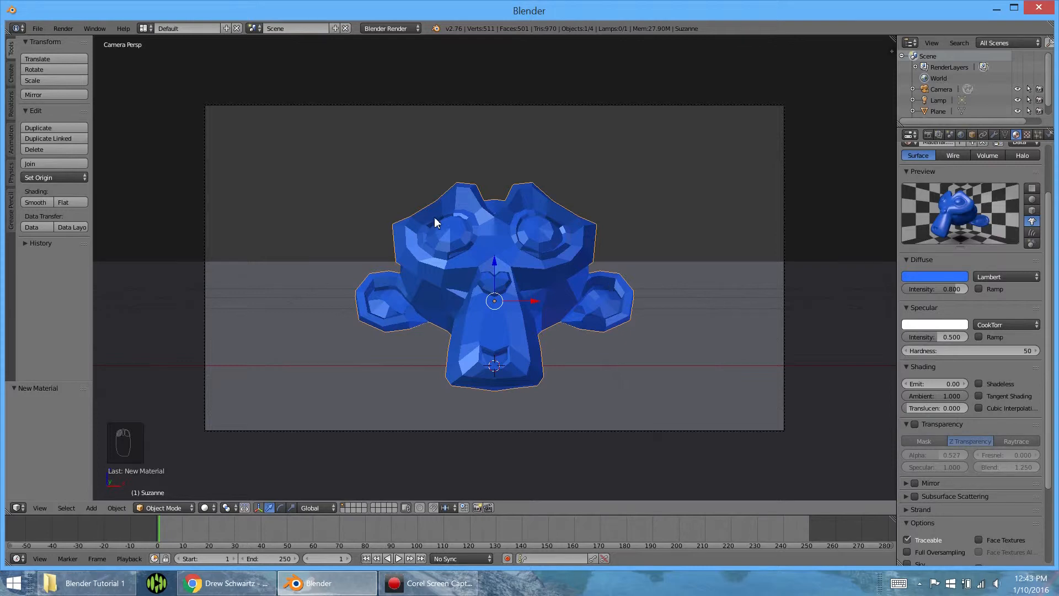
Select the lamp outside the camera view and try the Sun and Spot types before returning it to Point
scroll(433, 224, "down", 2)
key("KP_0")
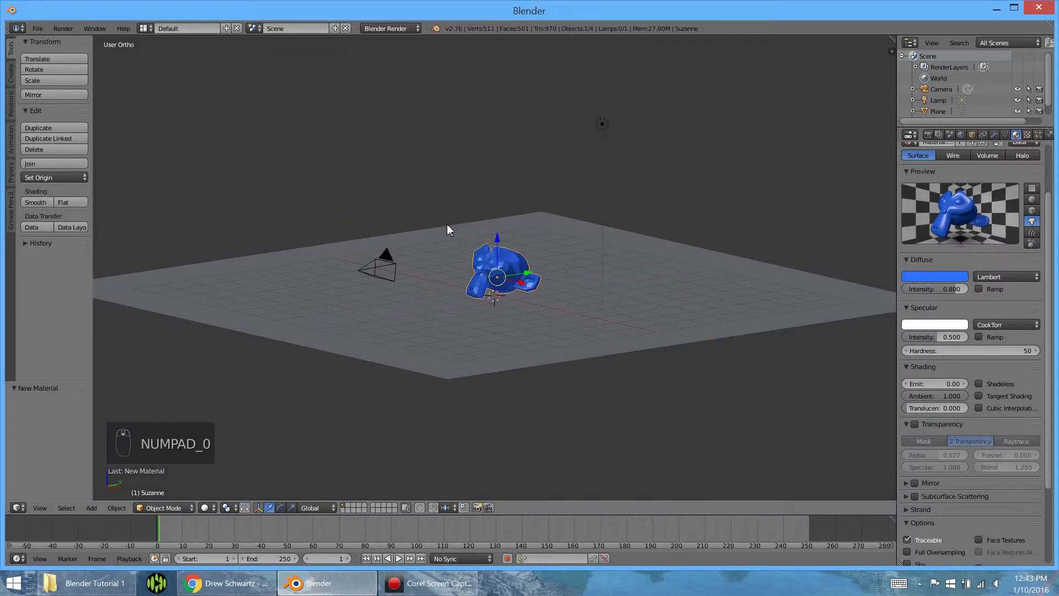
right_click(603, 125)
middle_click_drag(603, 126, 643, 181)
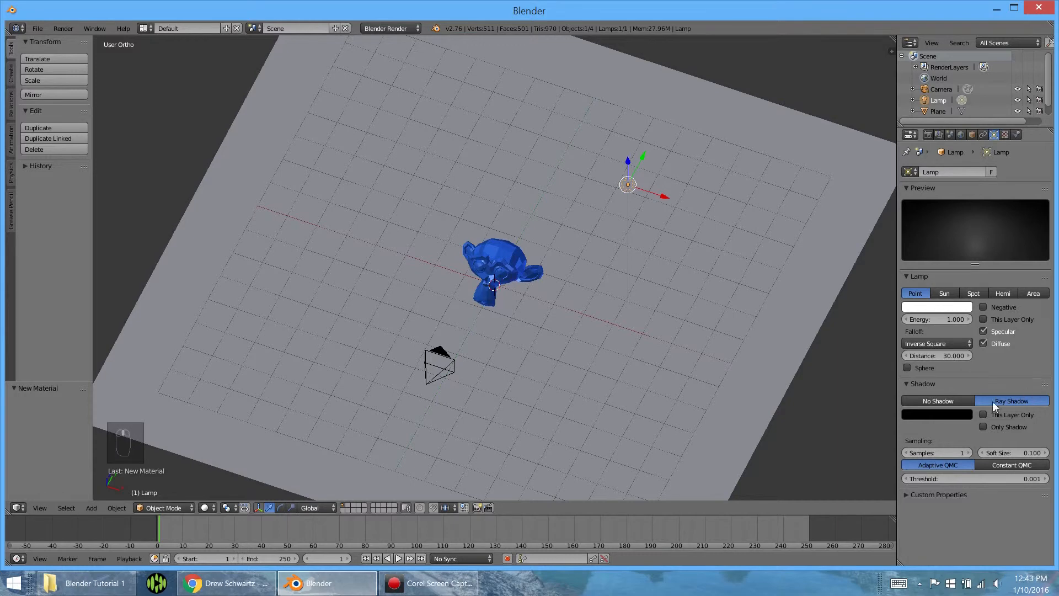
left_click(948, 294)
left_click(967, 293)
left_click(915, 293)
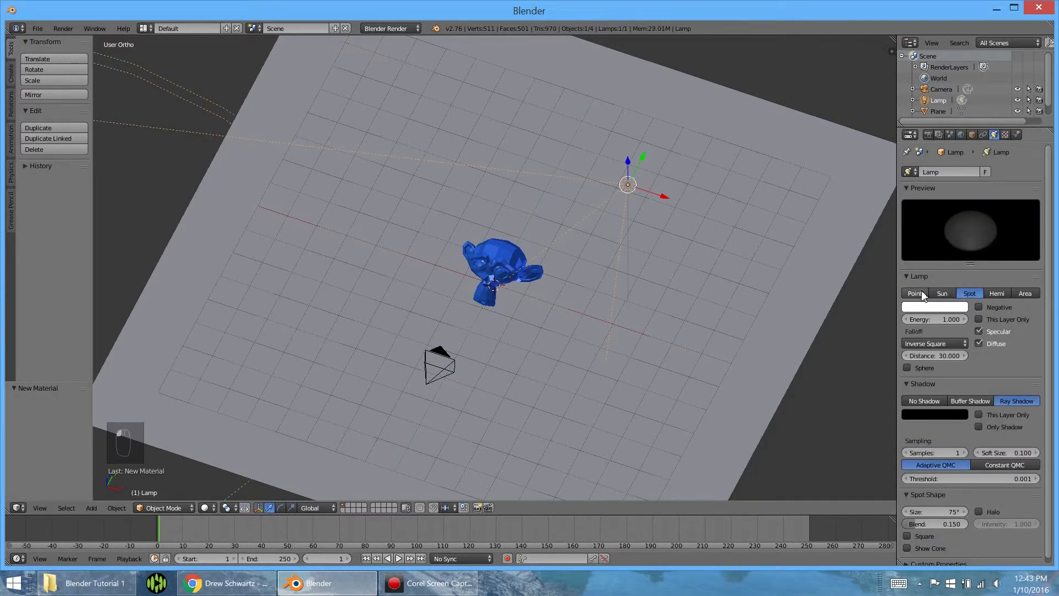
Lower the lamp by about 3.03 units along the Z axis
middle_click_drag(605, 233, 610, 146)
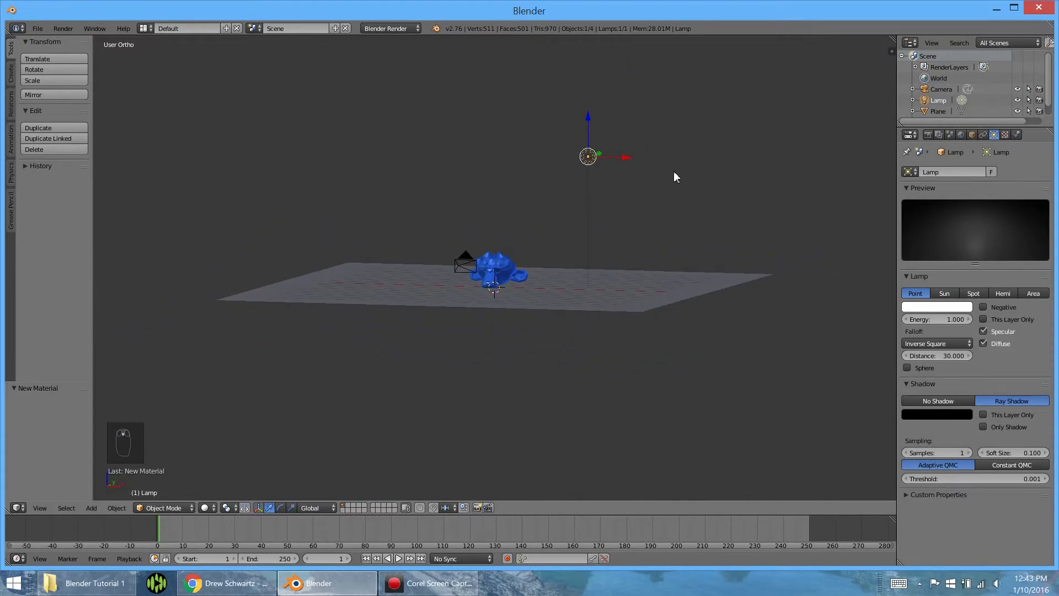
key("g")
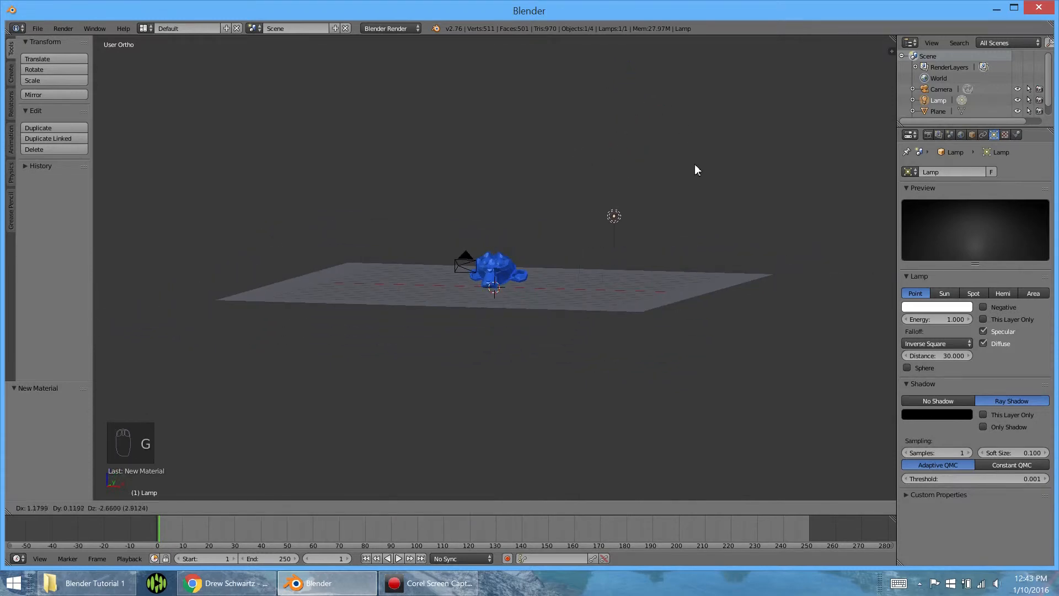
key("z")
left_click(693, 178)
Move the lamp in top view by about -7.39 on X and -4.62 on Y, to the camera's other side
middle_click_drag(694, 178, 598, 247)
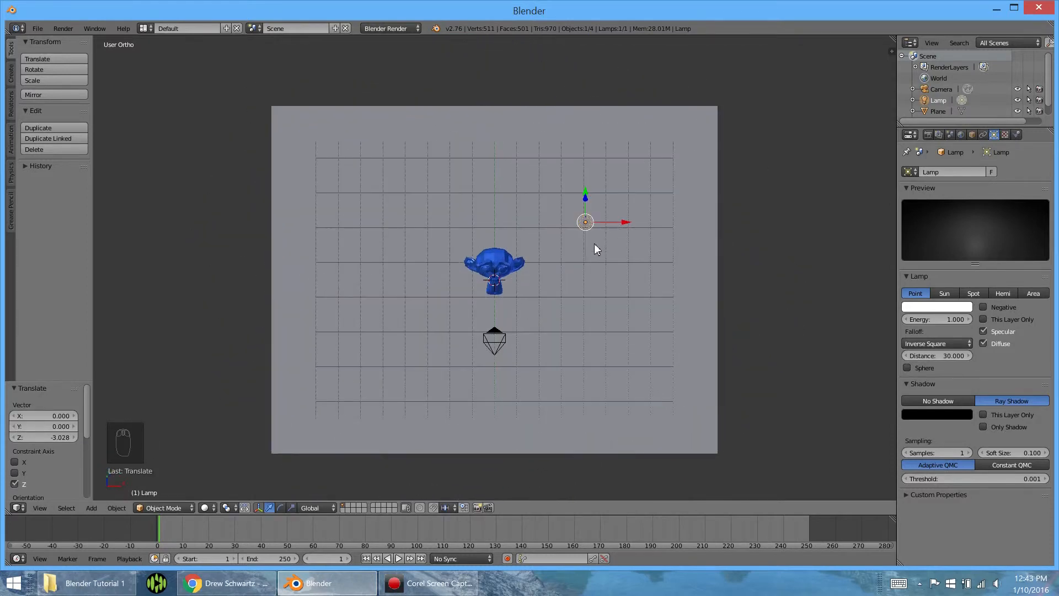
key("KP_7")
key("g")
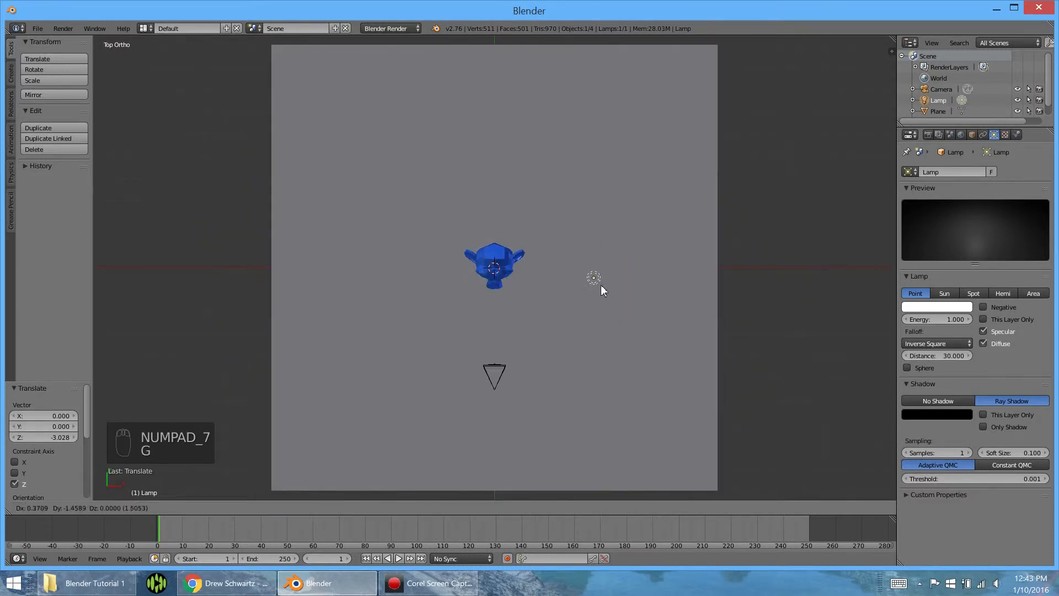
left_click(445, 335)
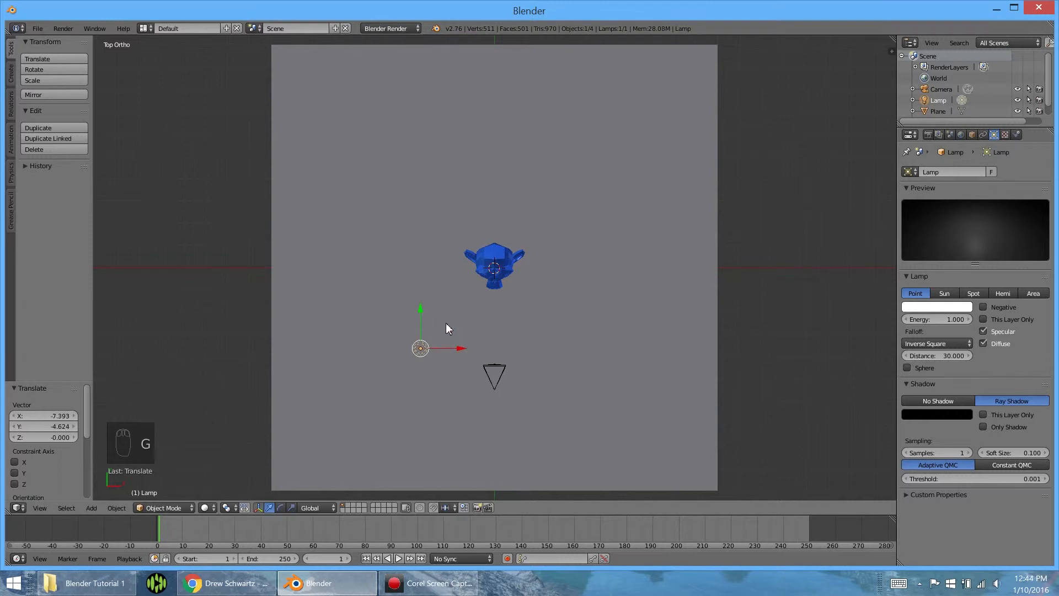
Render the scene with the lamp in its new position, and select the monkey back in the 3D view
key("F12")
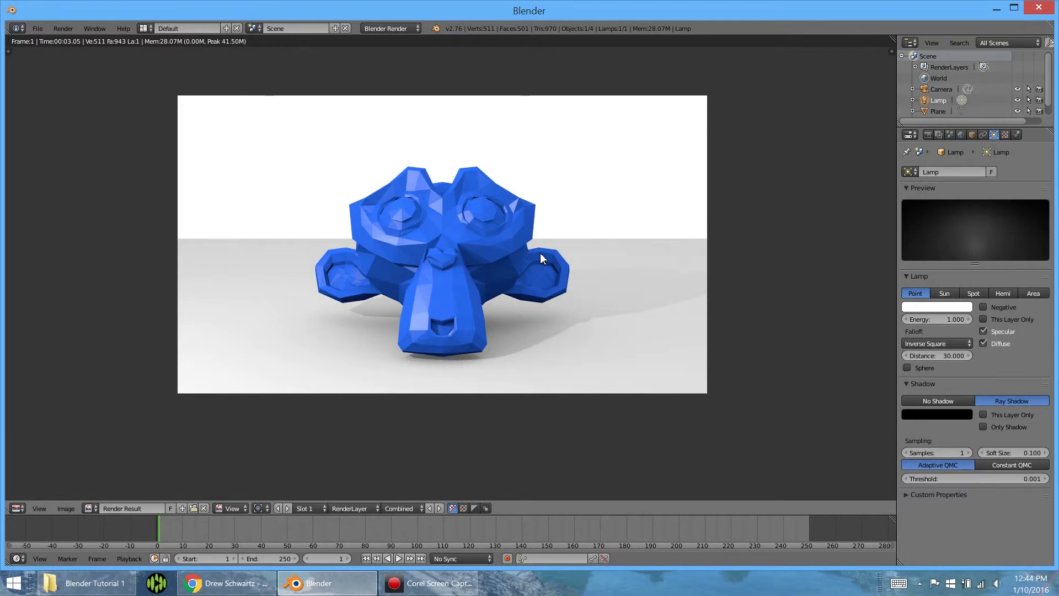
key("Escape")
middle_click_drag(468, 318, 456, 266)
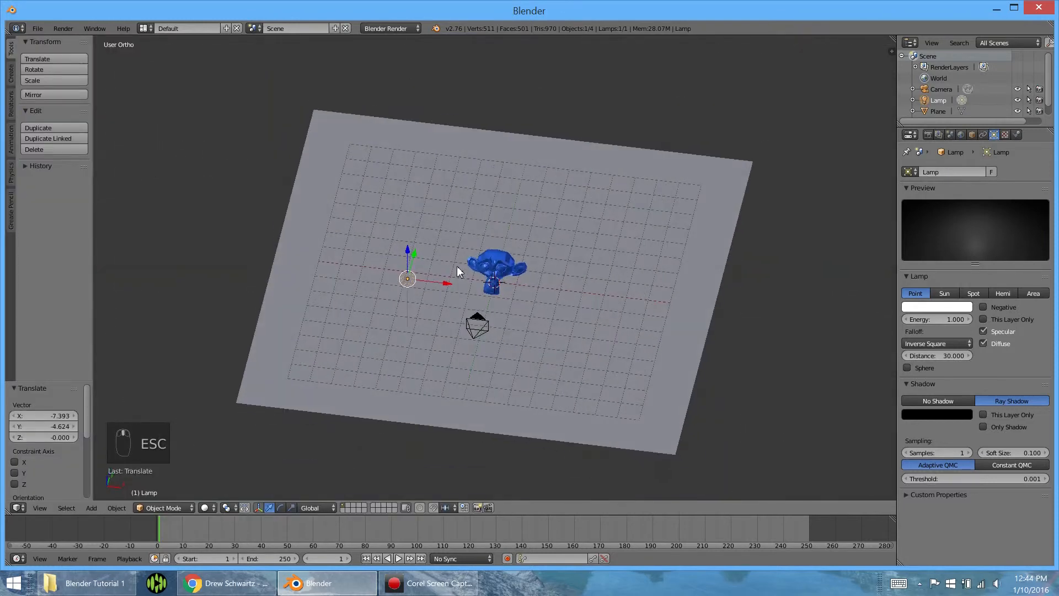
right_click(492, 268)
key("g")
right_click(581, 240)
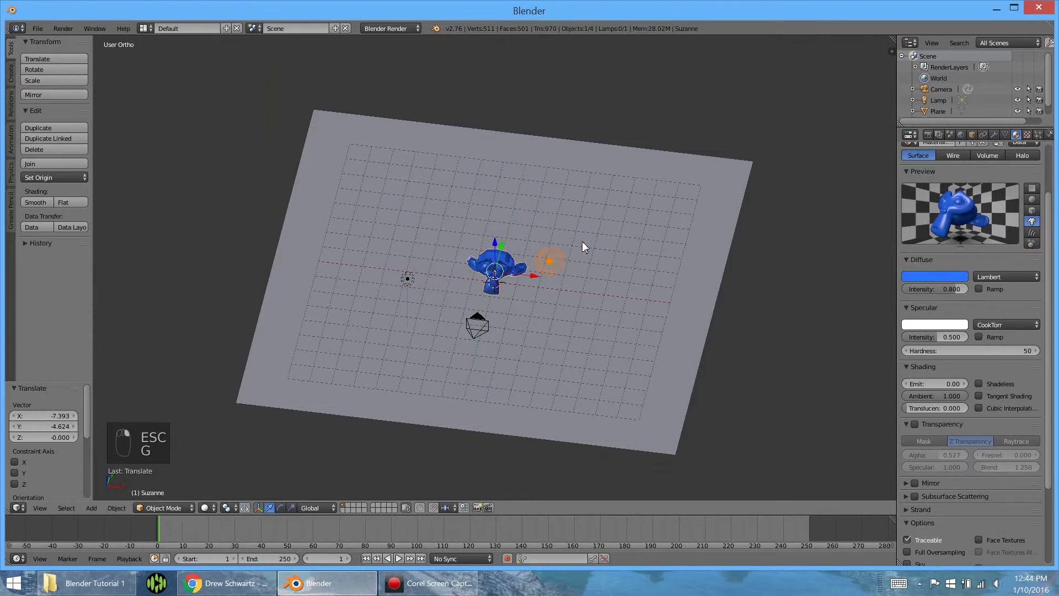
key("r")
right_click(436, 197)
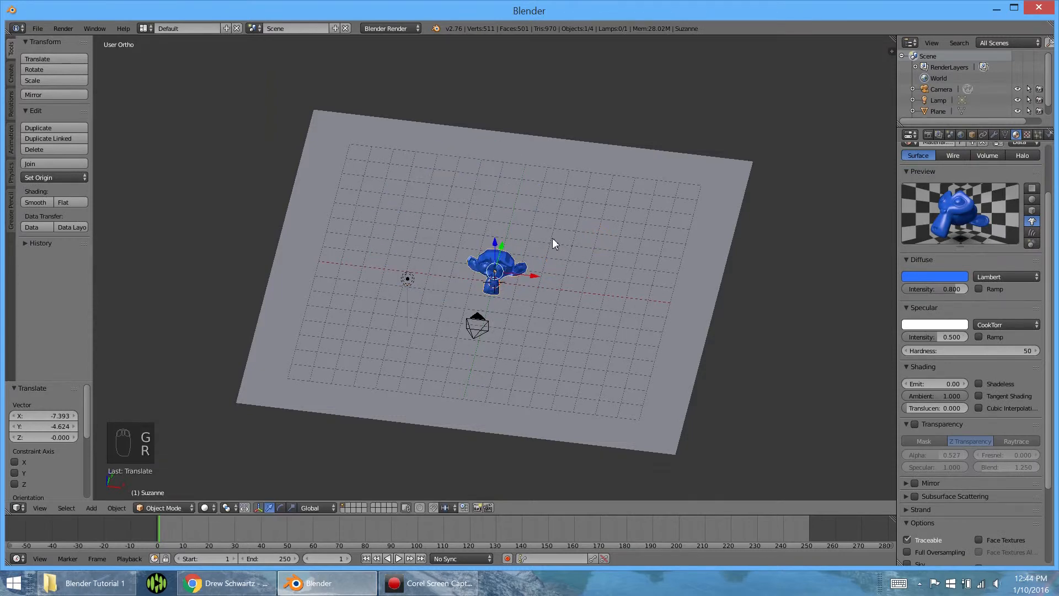
key("r")
key("z")
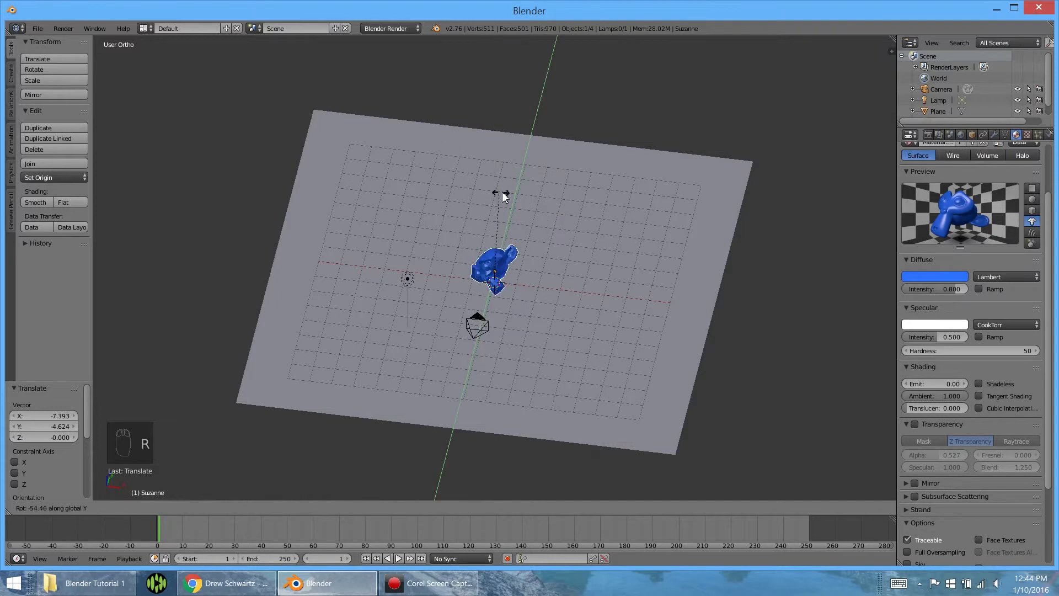
right_click(570, 223)
Scale the monkey up to nearly twice its size and raise it 0.46 units along the Z axis
middle_click_drag(499, 284, 548, 249)
key("s")
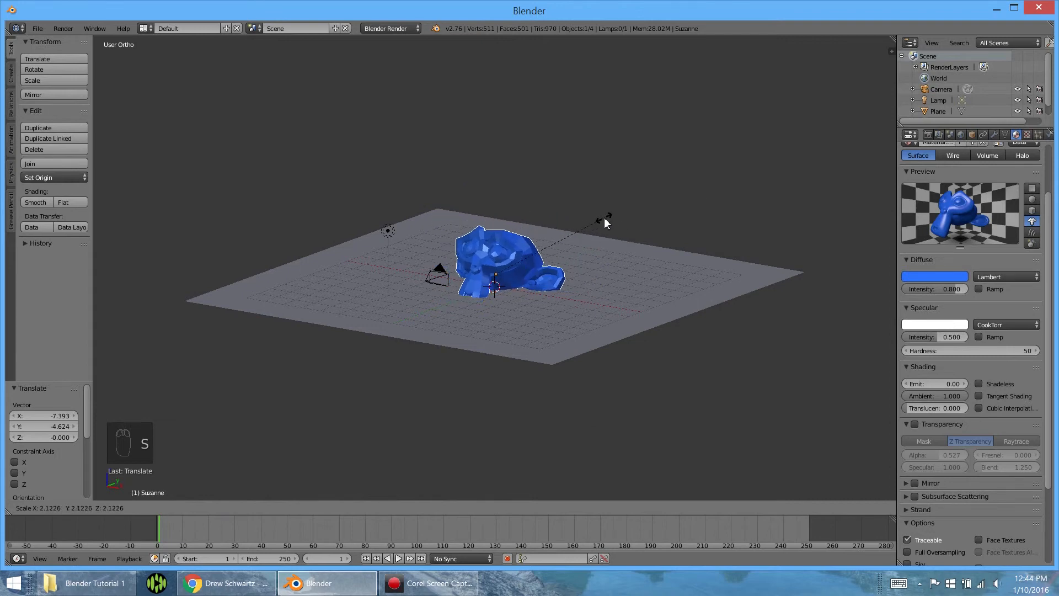
left_click(592, 222)
key("g")
key("z")
left_click(591, 215)
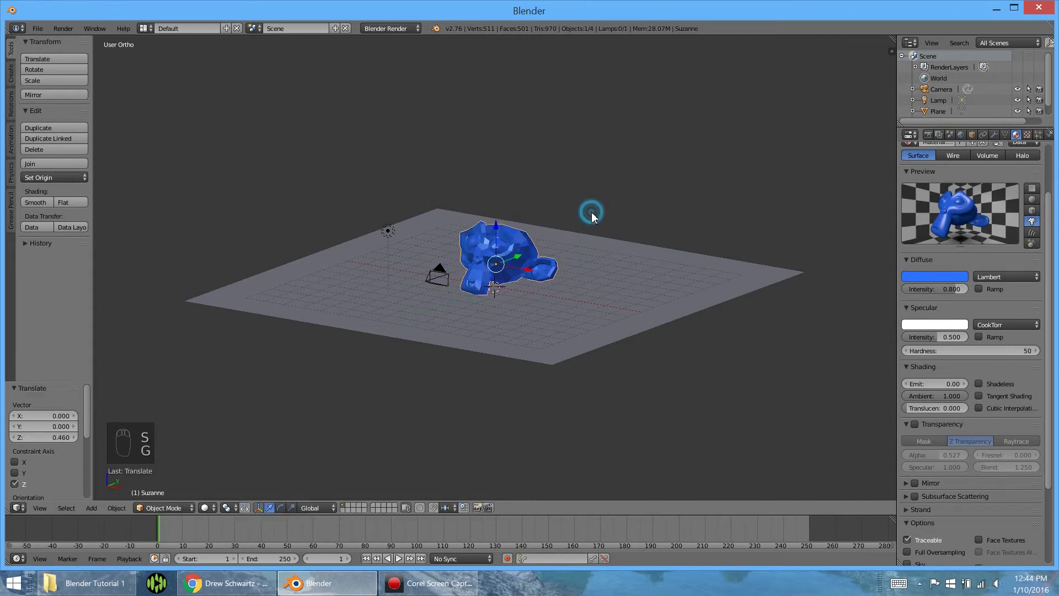
Render the scene to examine the enlarged monkey, and bring up the world settings before returning to the 3D view
key("F12")
scroll(548, 297, "up", 2)
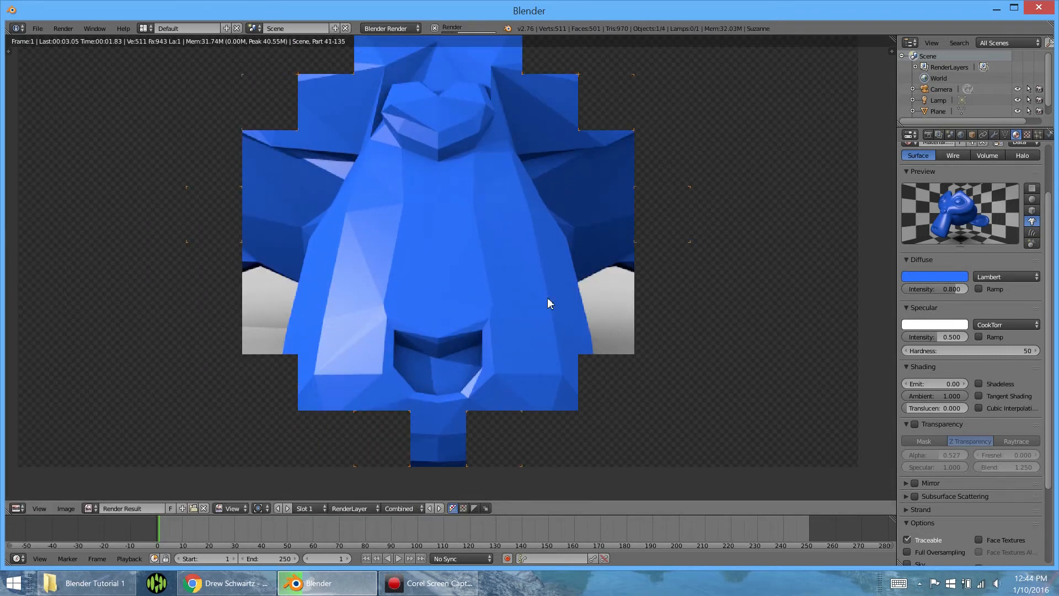
scroll(517, 240, "down", 4)
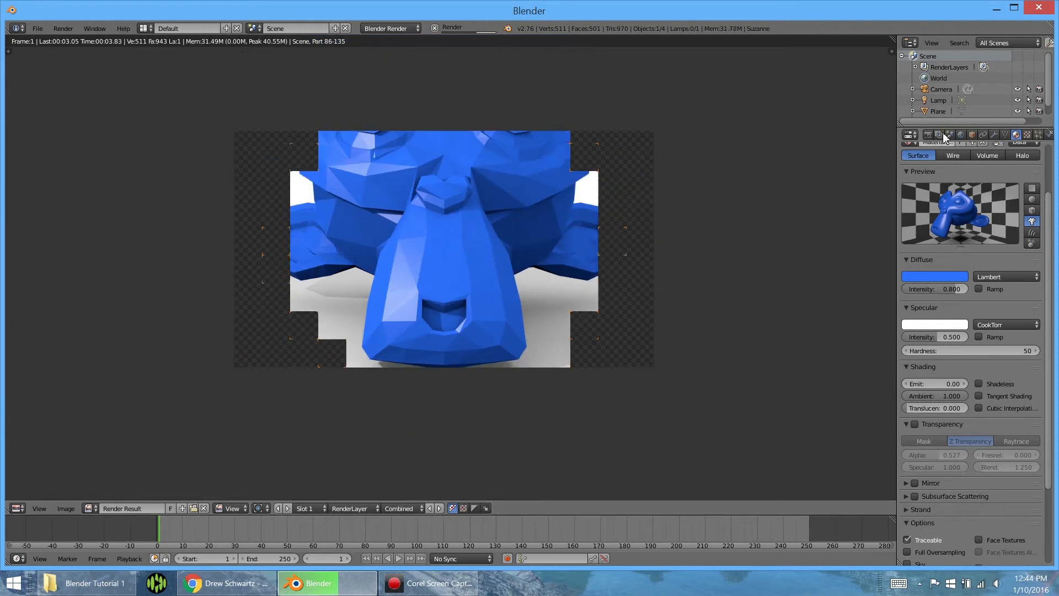
left_click(961, 135)
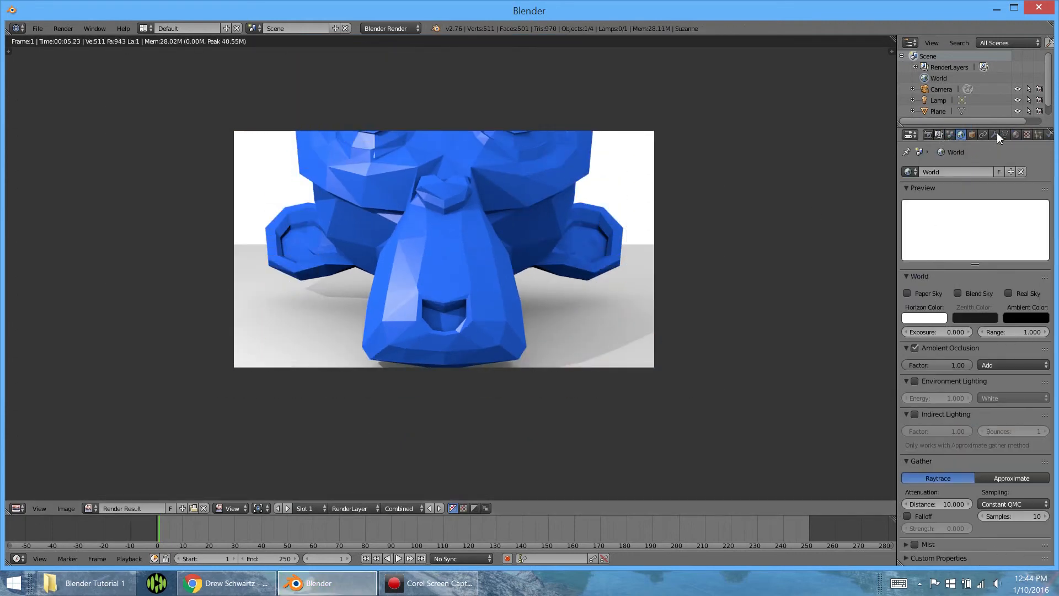
key("Escape")
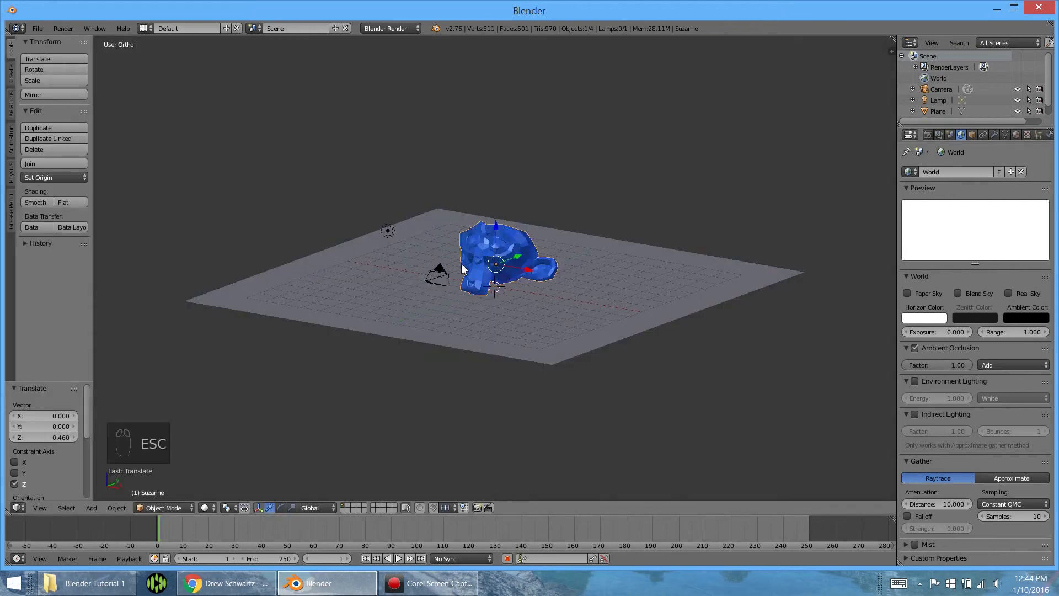